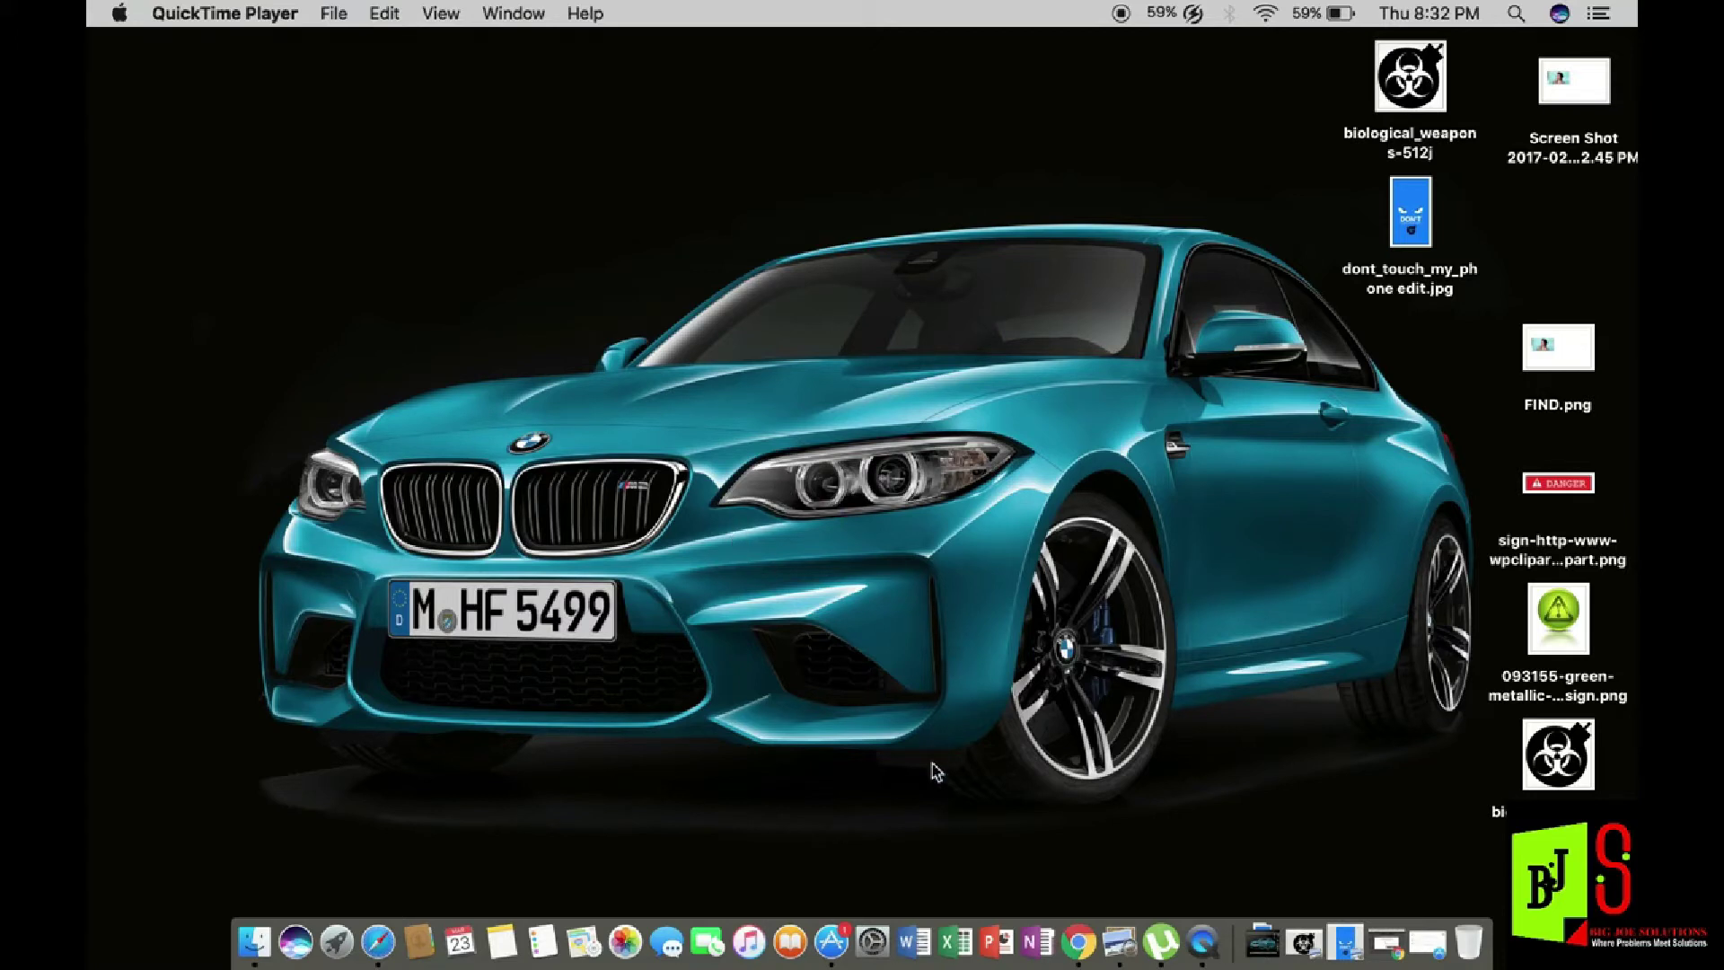
# - Turn Siri off and back on in System Preferences, accepting the information-sharing notice
pyautogui.click(876, 939)
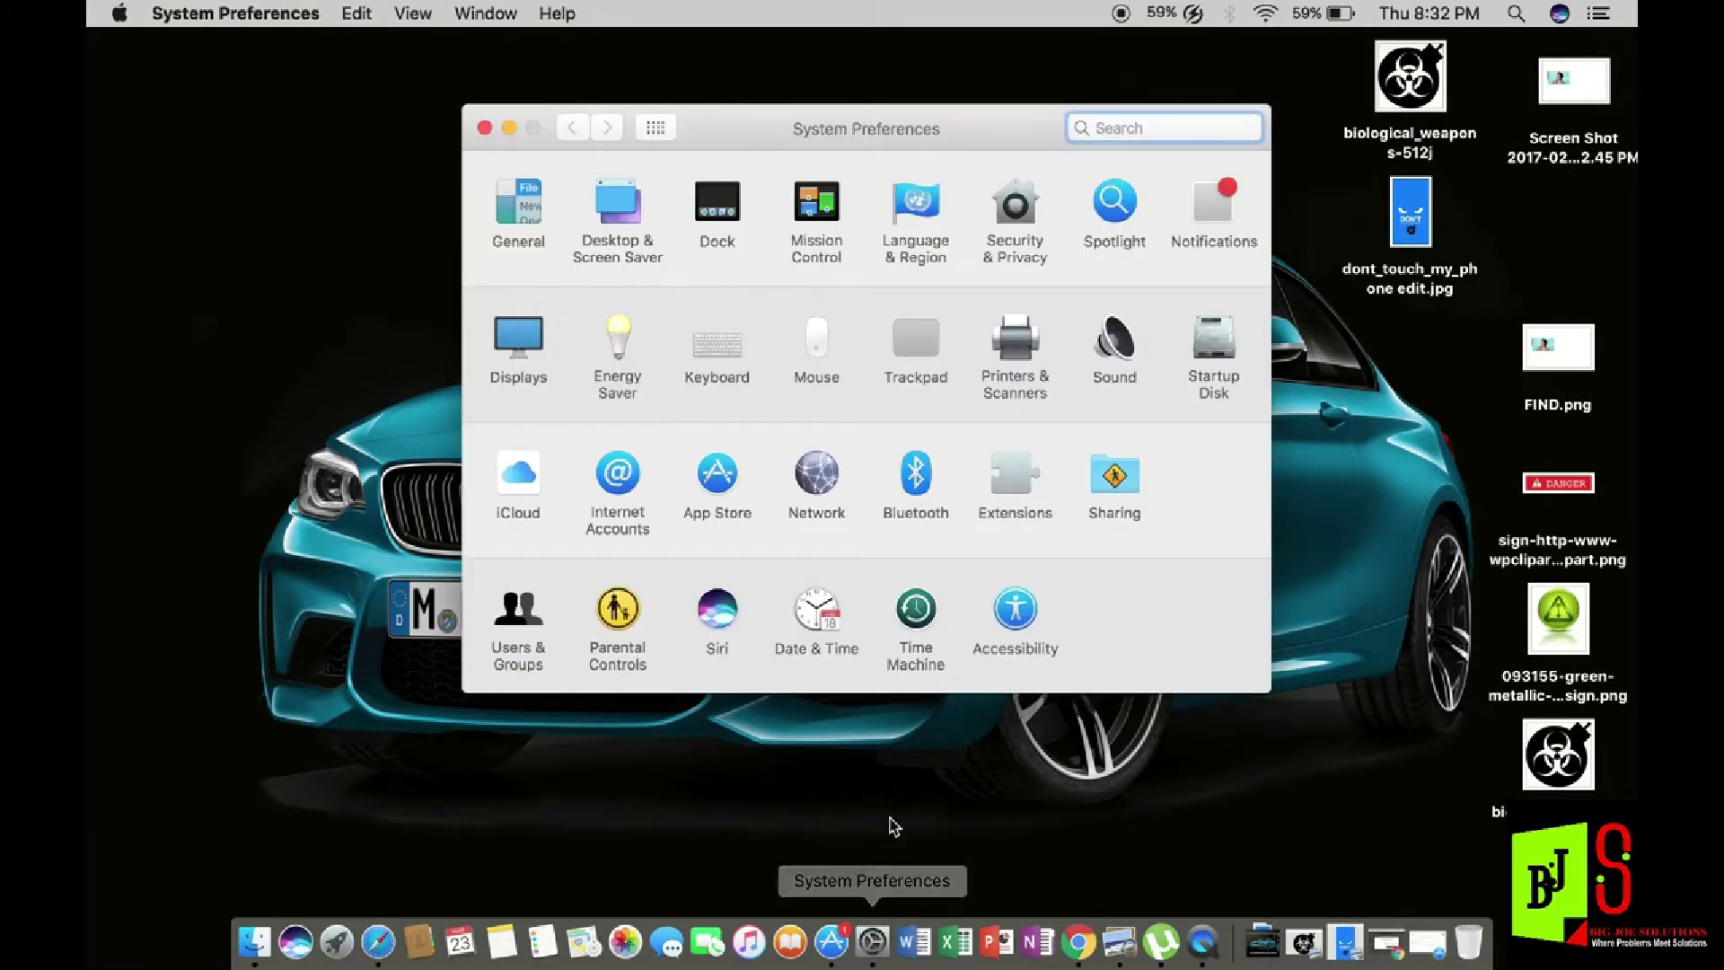
pyautogui.click(718, 620)
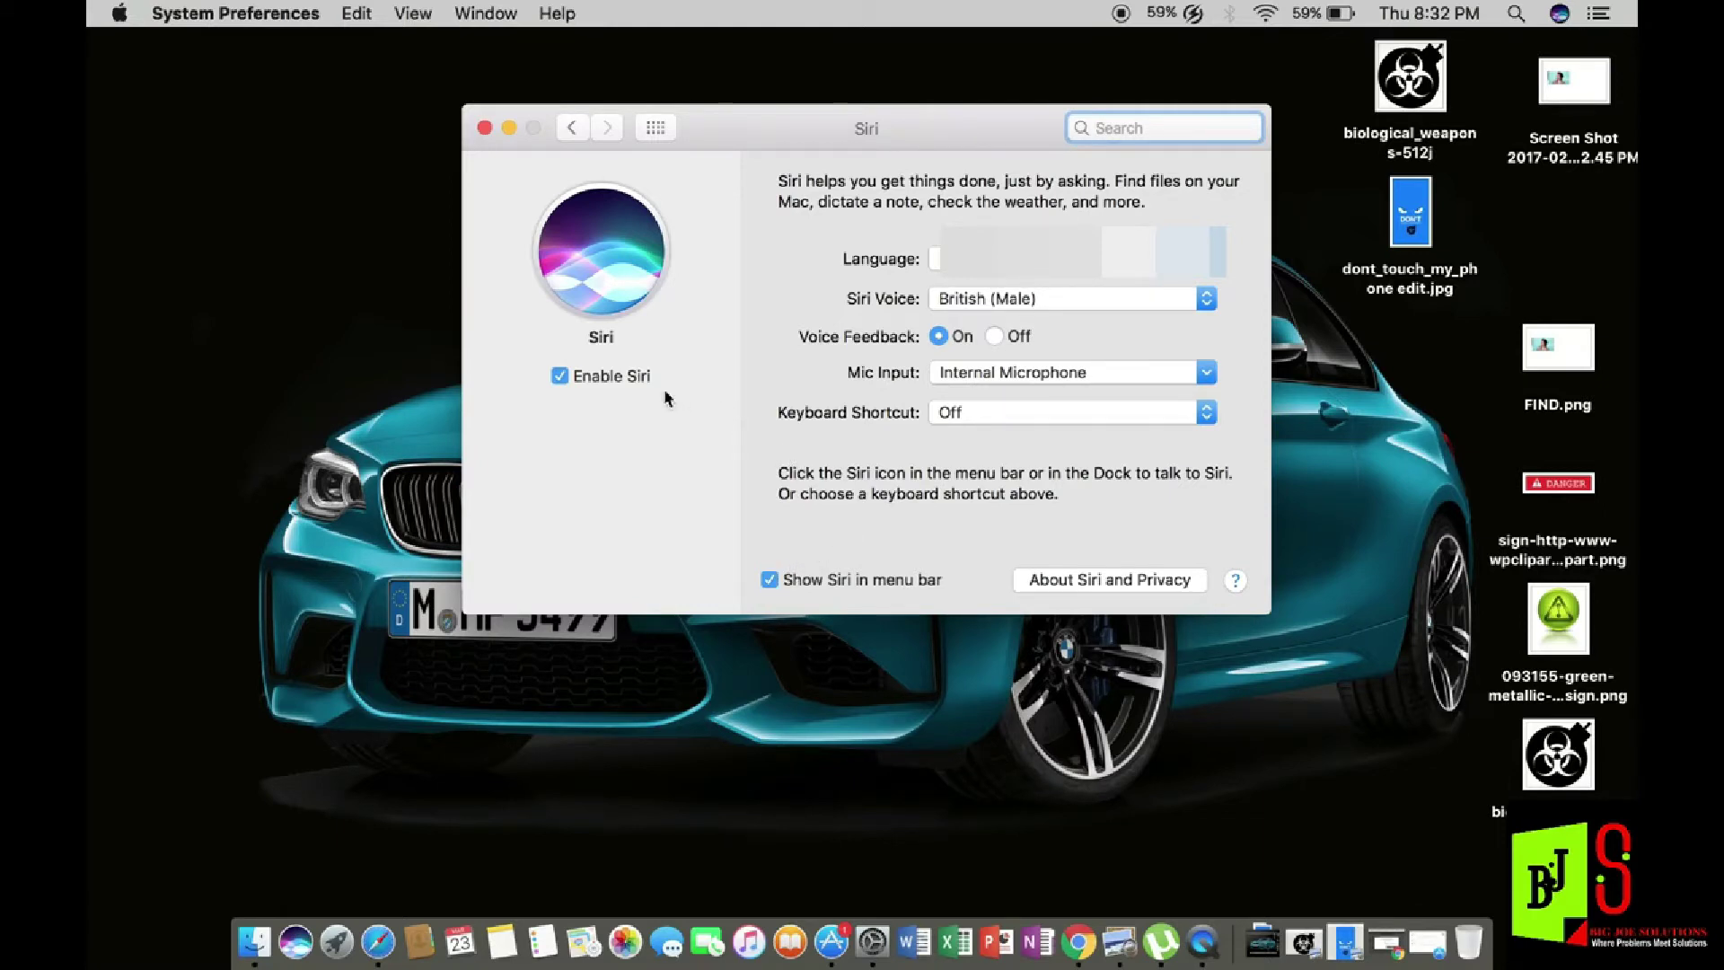
pyautogui.click(562, 377)
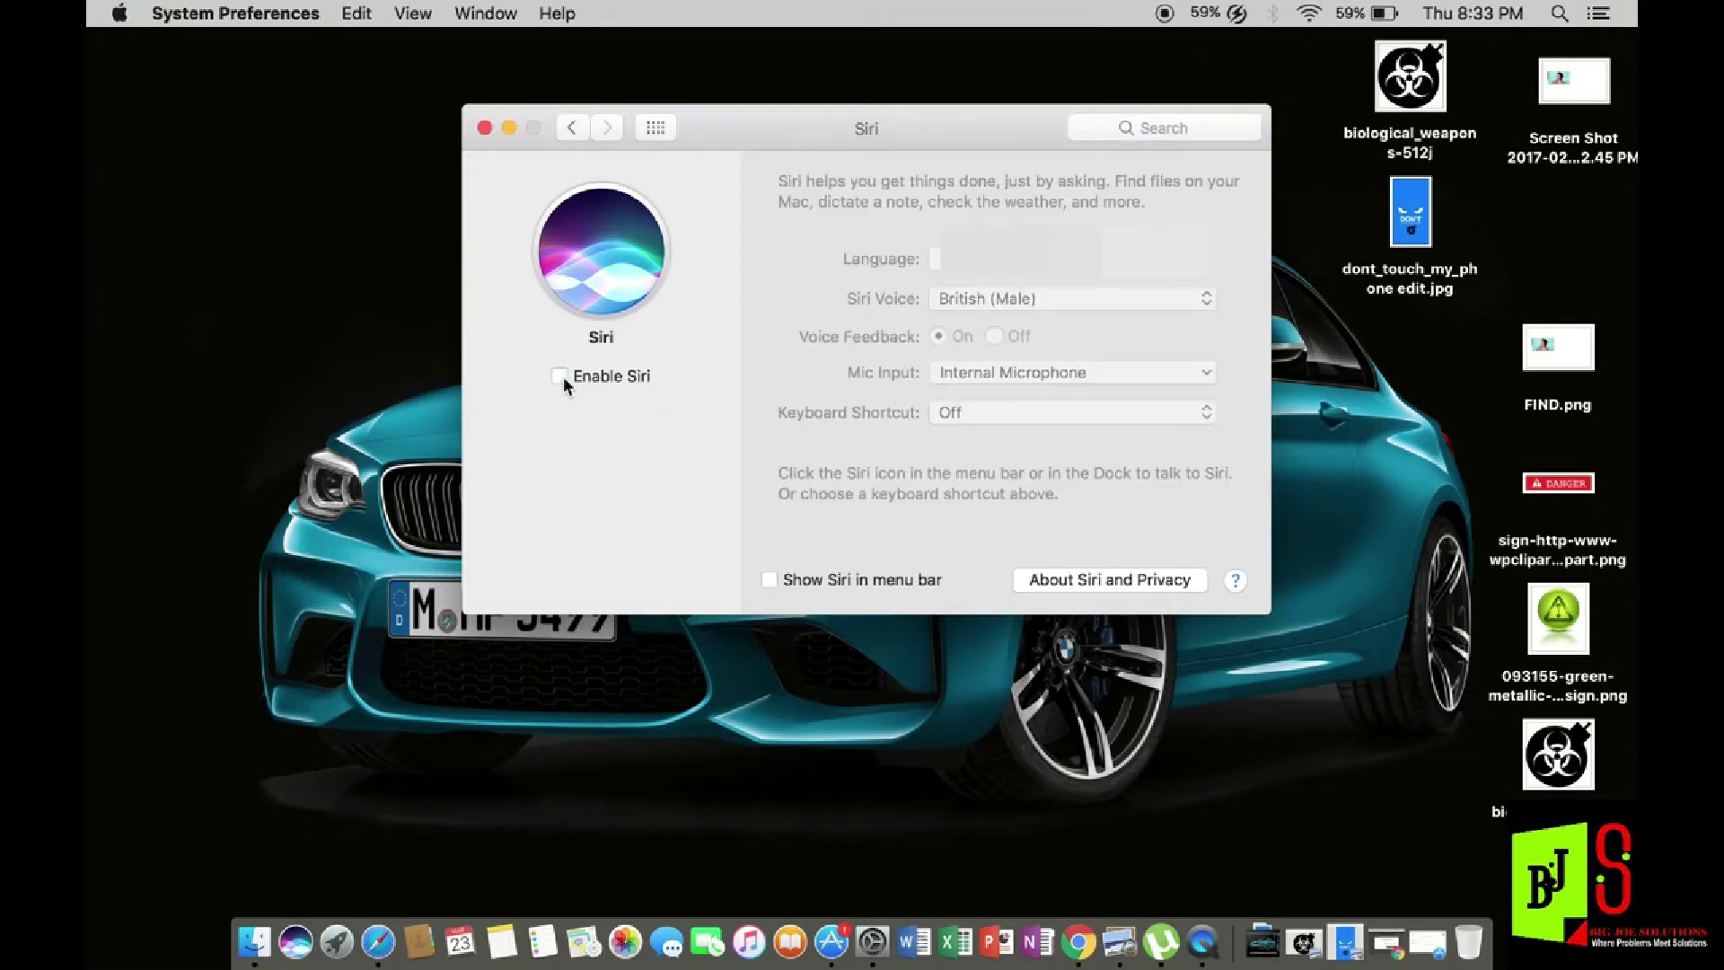
pyautogui.click(563, 378)
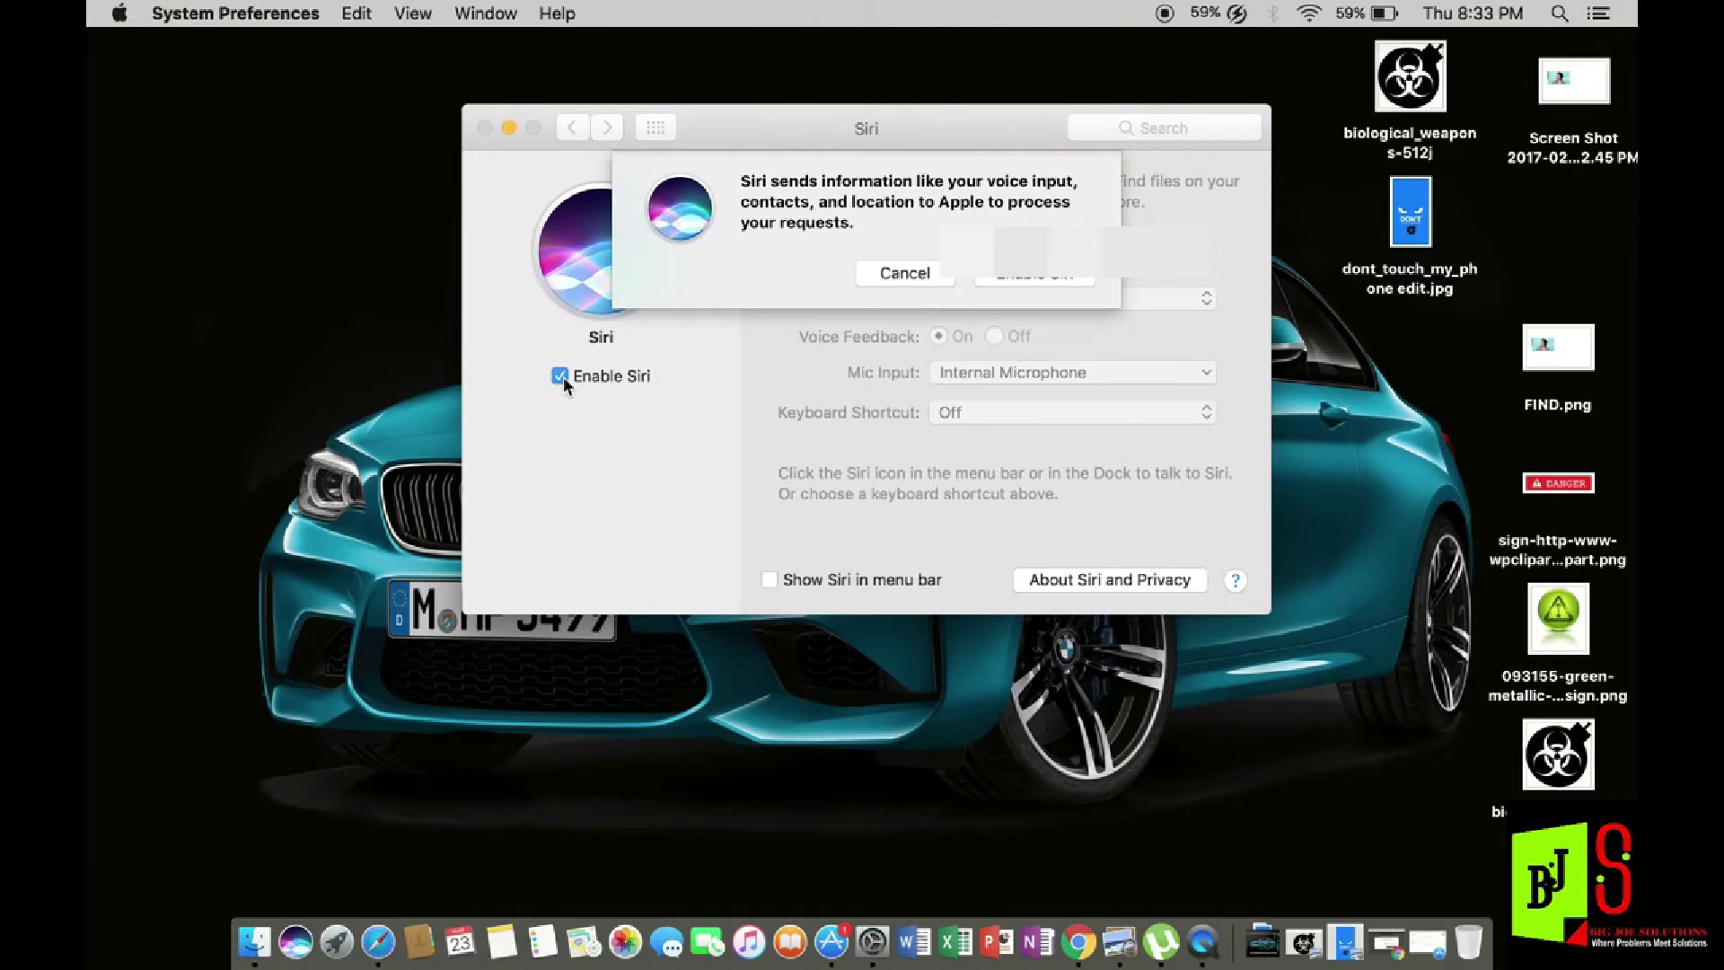
pyautogui.click(1019, 278)
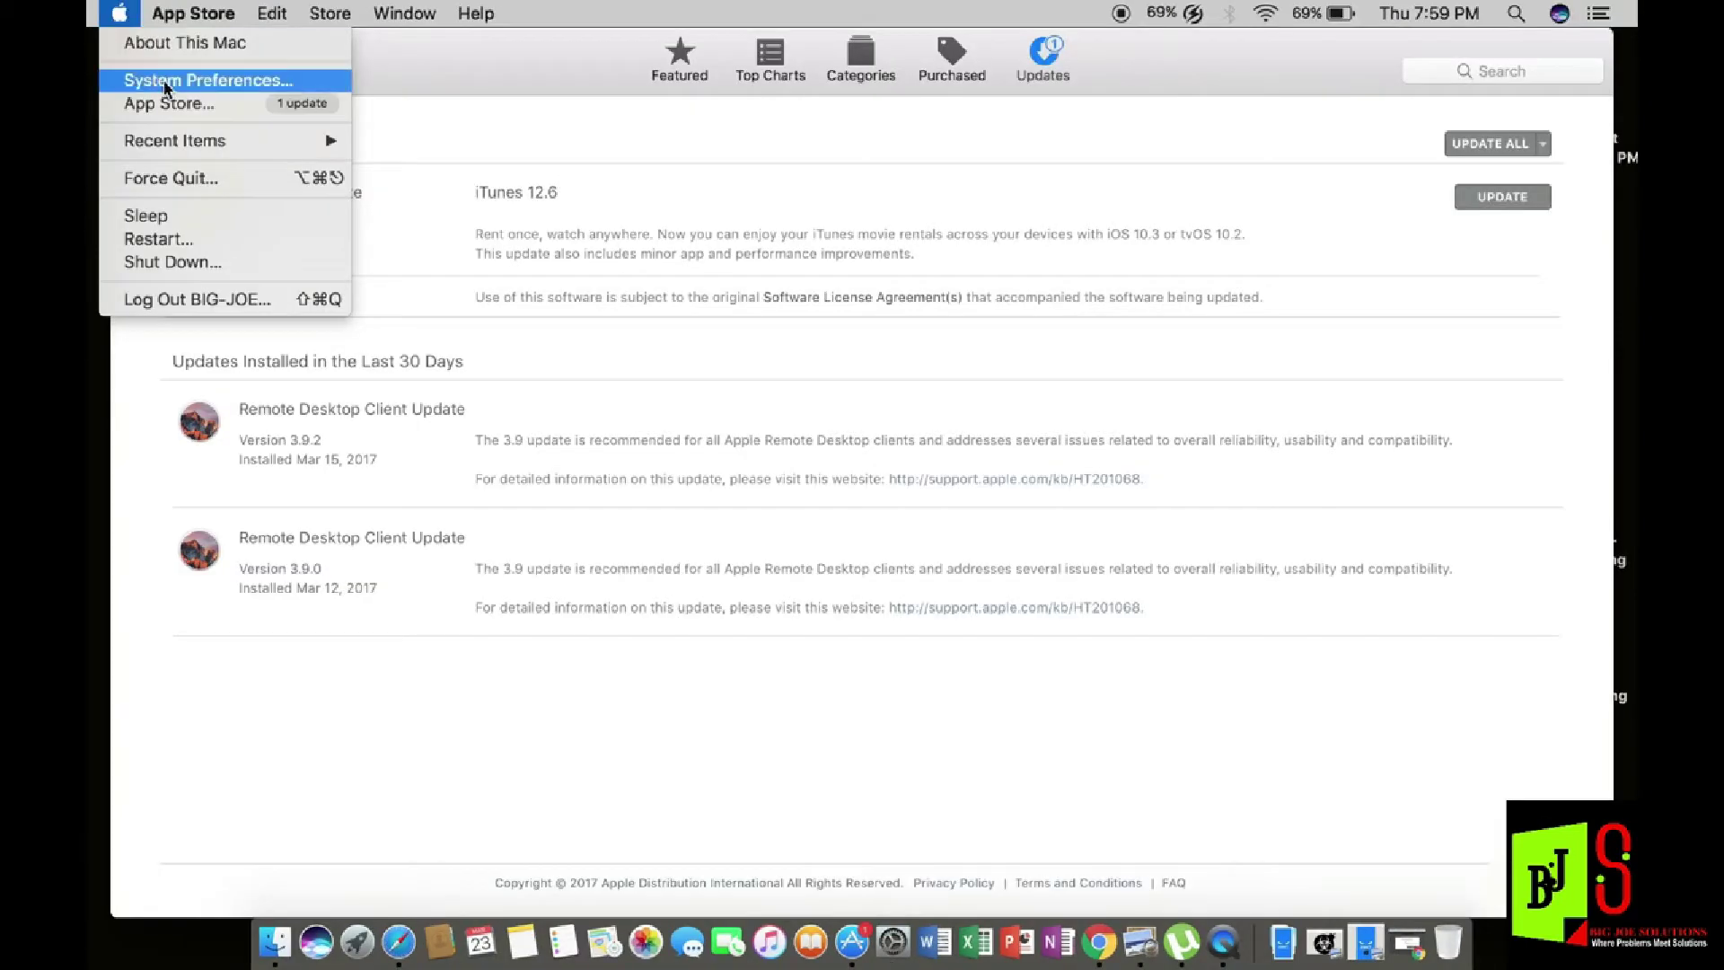
# - Open the proxy settings in the advanced options of the Wi-Fi connection in System Preferences
pyautogui.click(164, 82)
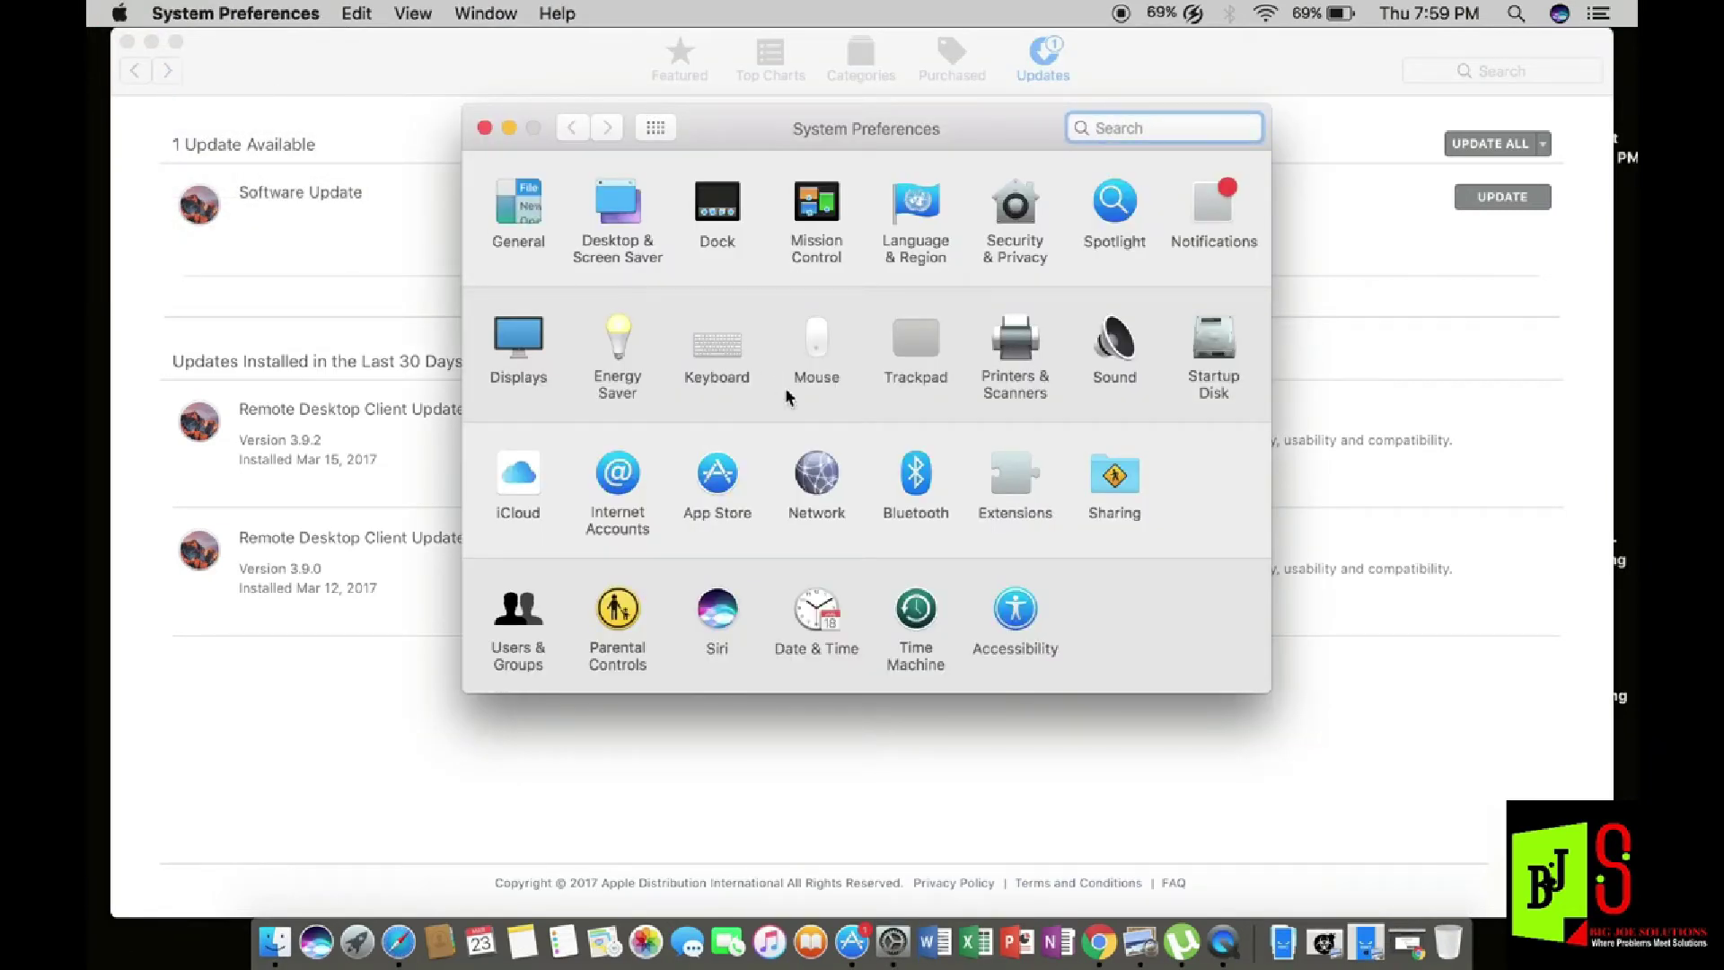
pyautogui.click(819, 467)
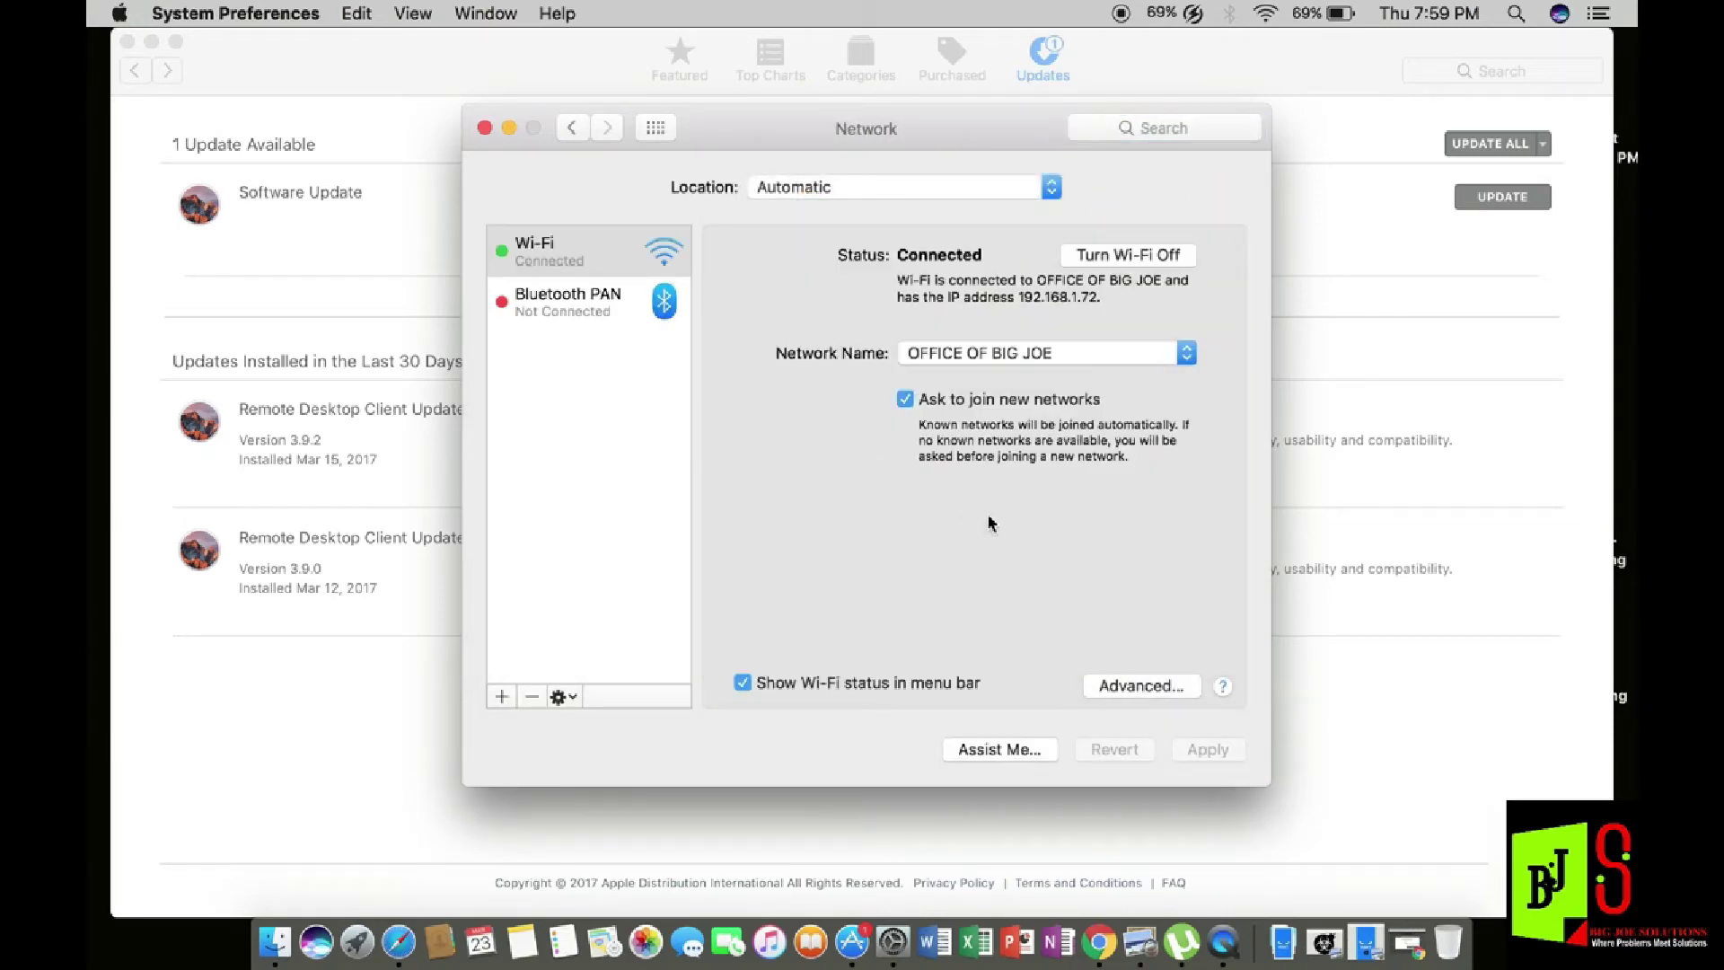
pyautogui.click(1158, 690)
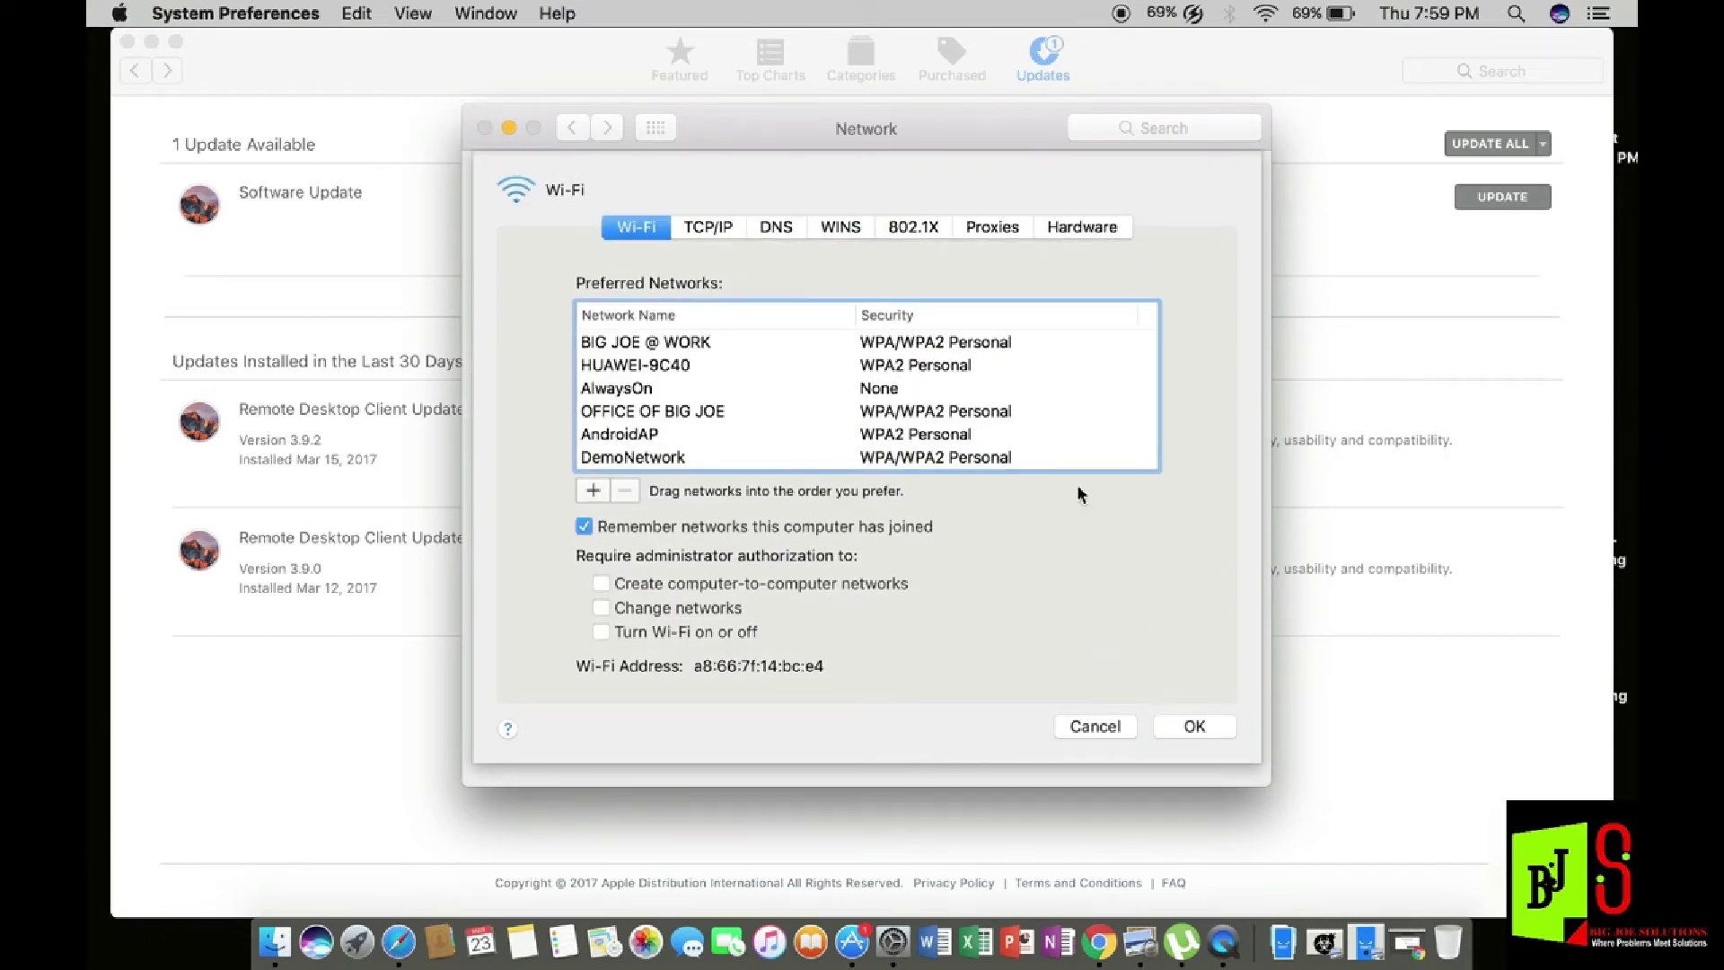
pyautogui.click(1009, 231)
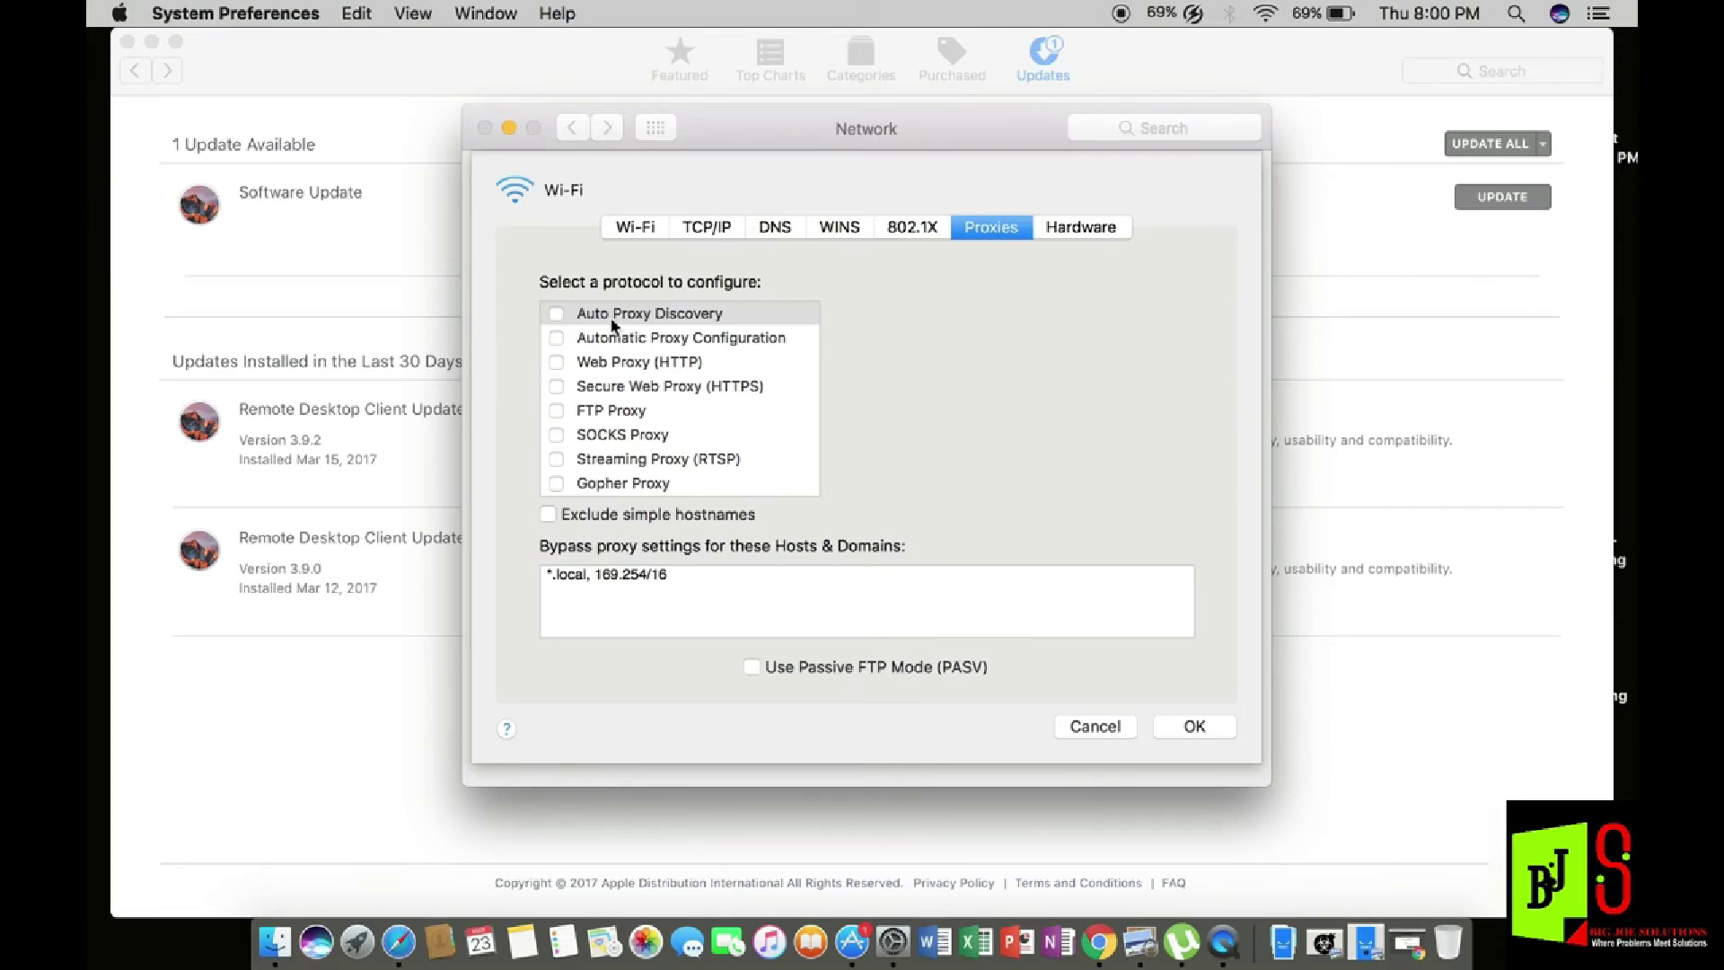
# - Enable all eight proxy protocols for the Wi-Fi connection, from Auto Proxy Discovery to Gopher Proxy
pyautogui.click(559, 314)
pyautogui.click(564, 338)
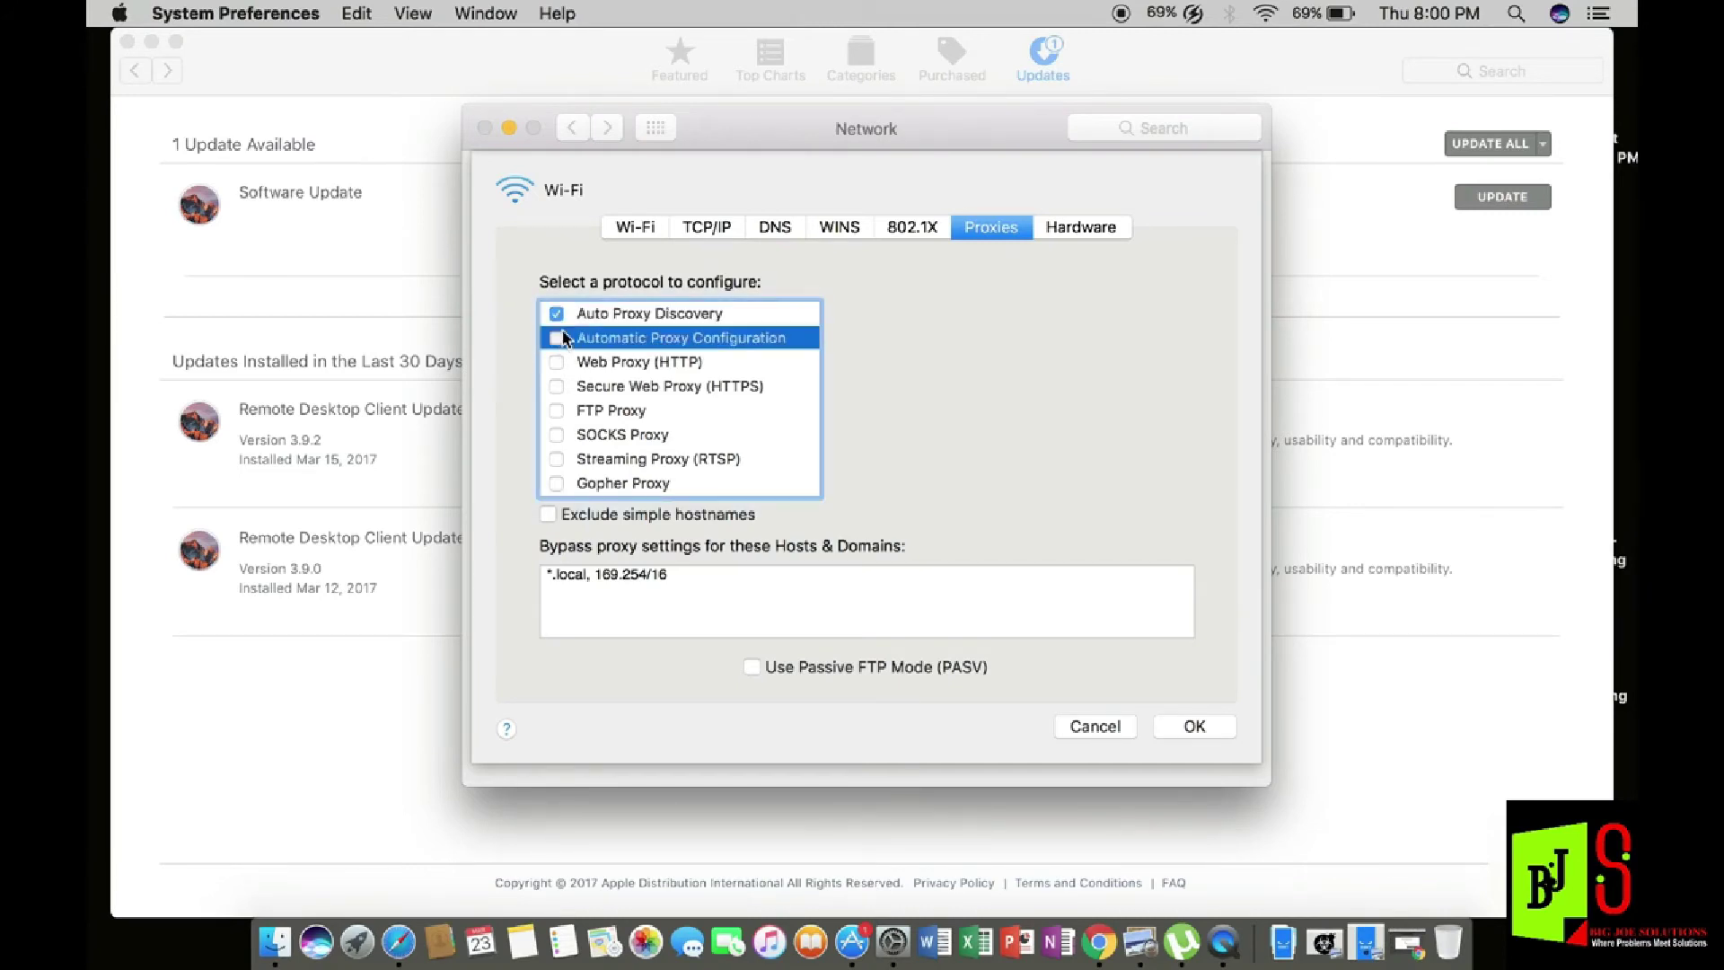
pyautogui.click(558, 338)
pyautogui.click(559, 360)
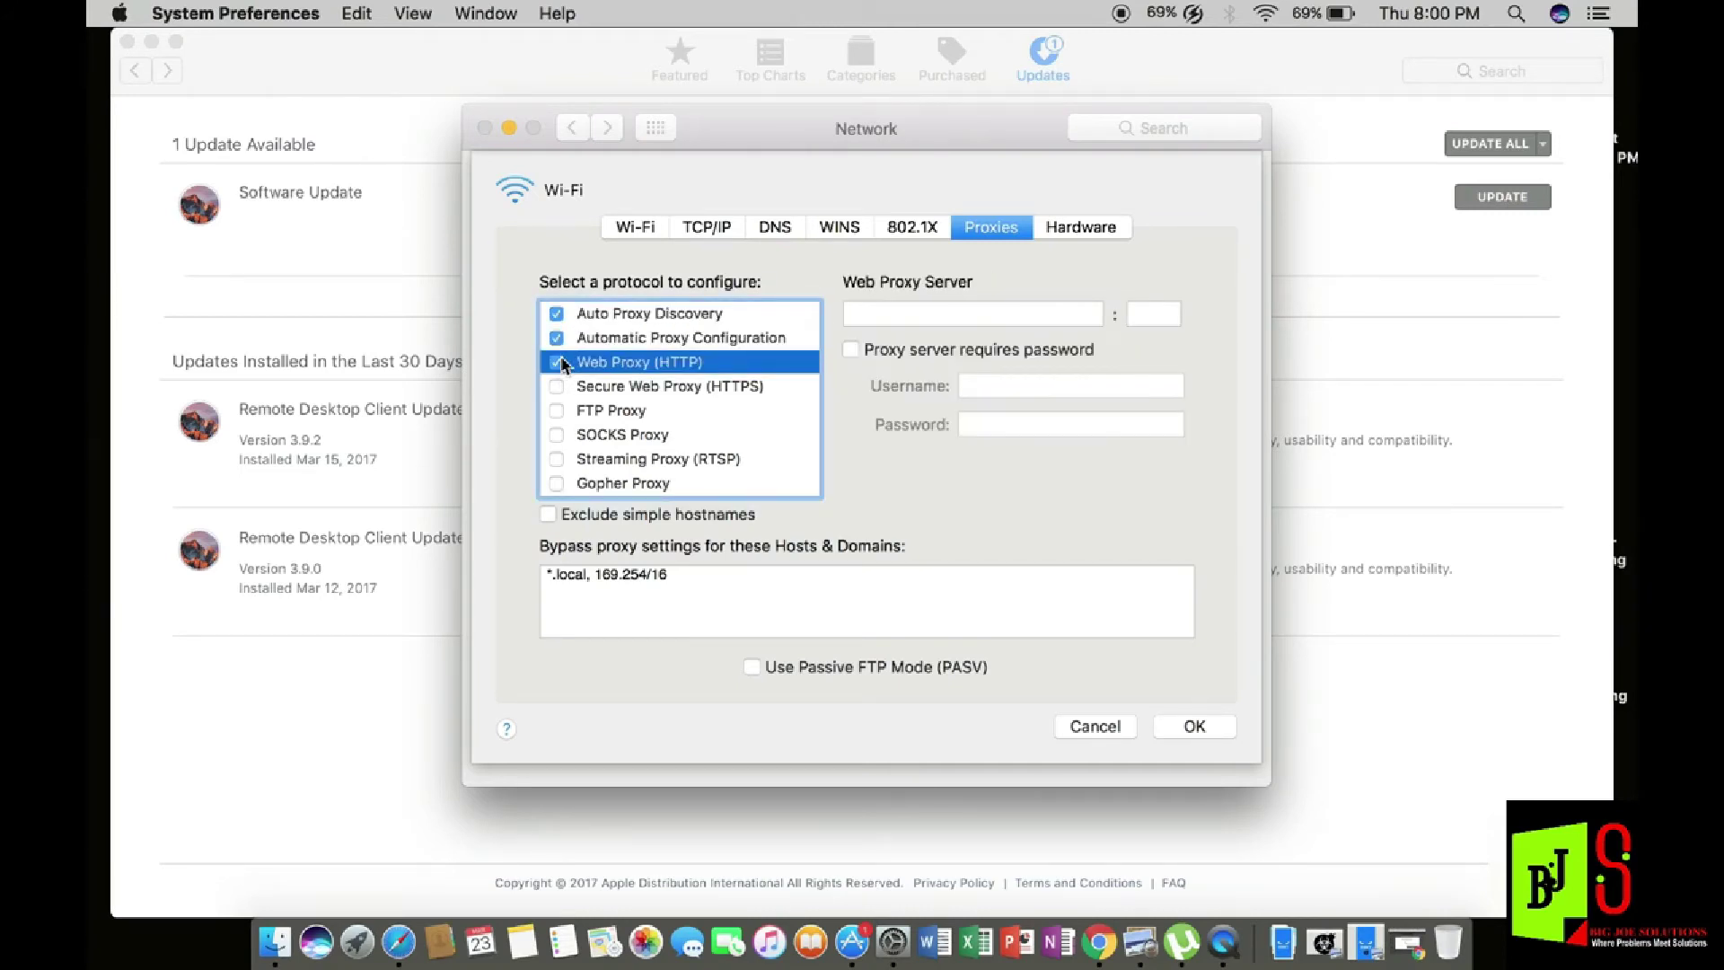
pyautogui.click(558, 387)
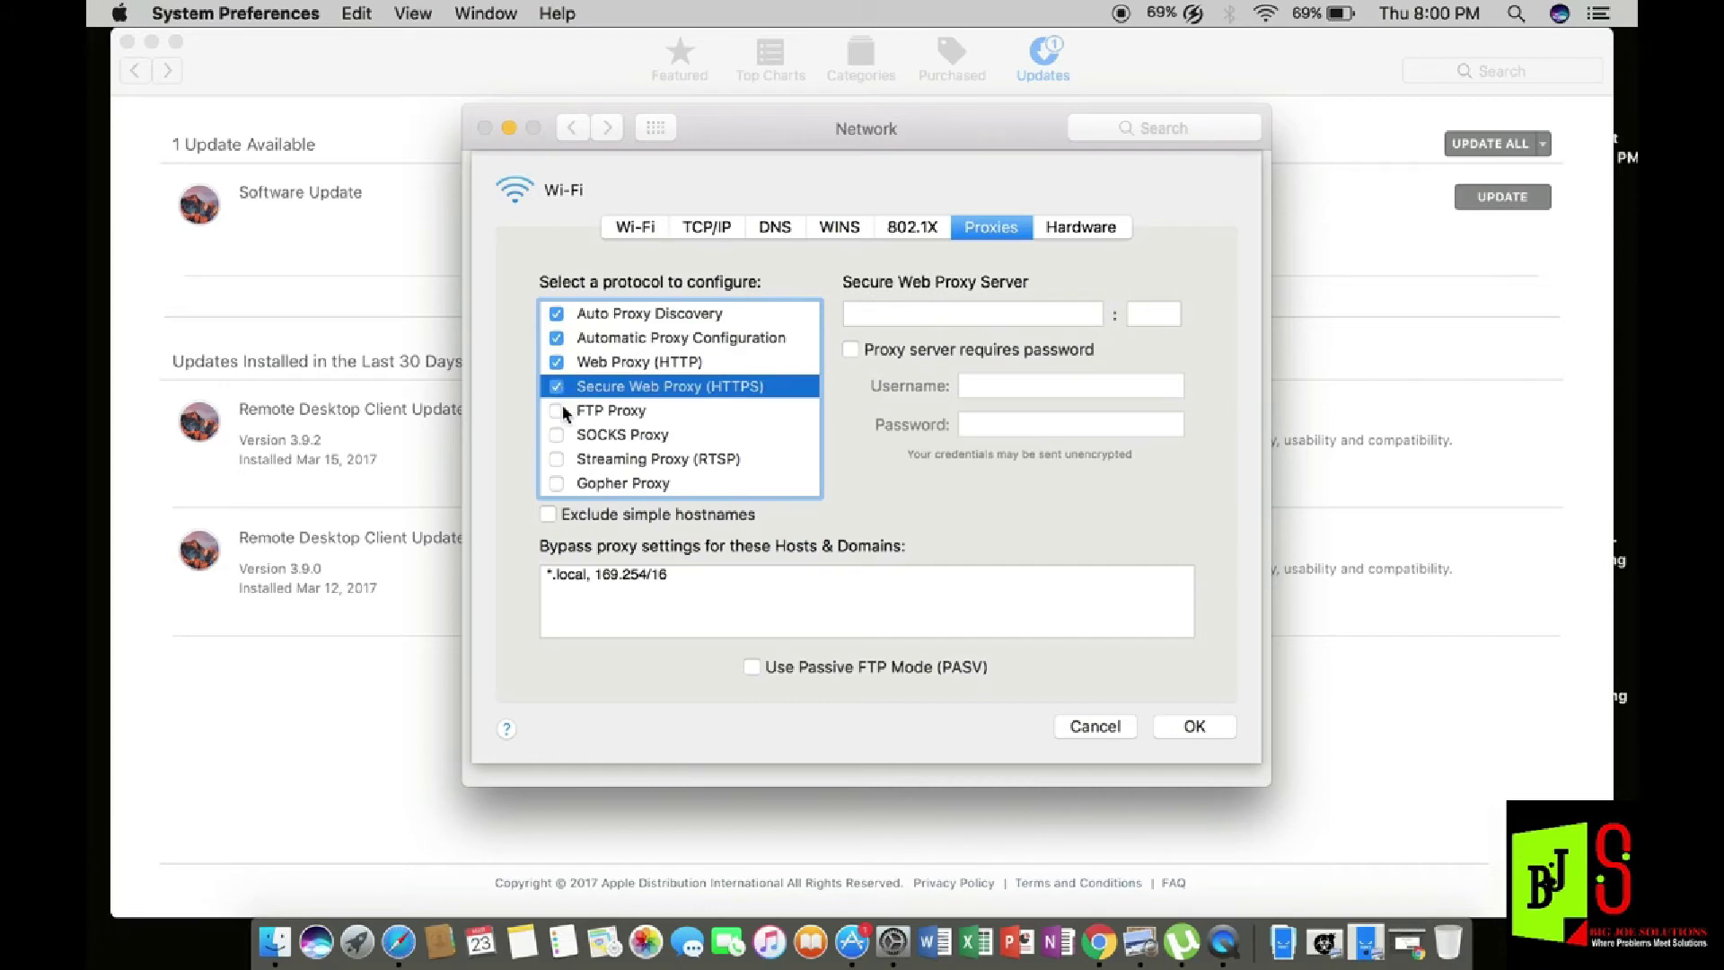
pyautogui.click(564, 411)
pyautogui.click(557, 411)
pyautogui.click(557, 435)
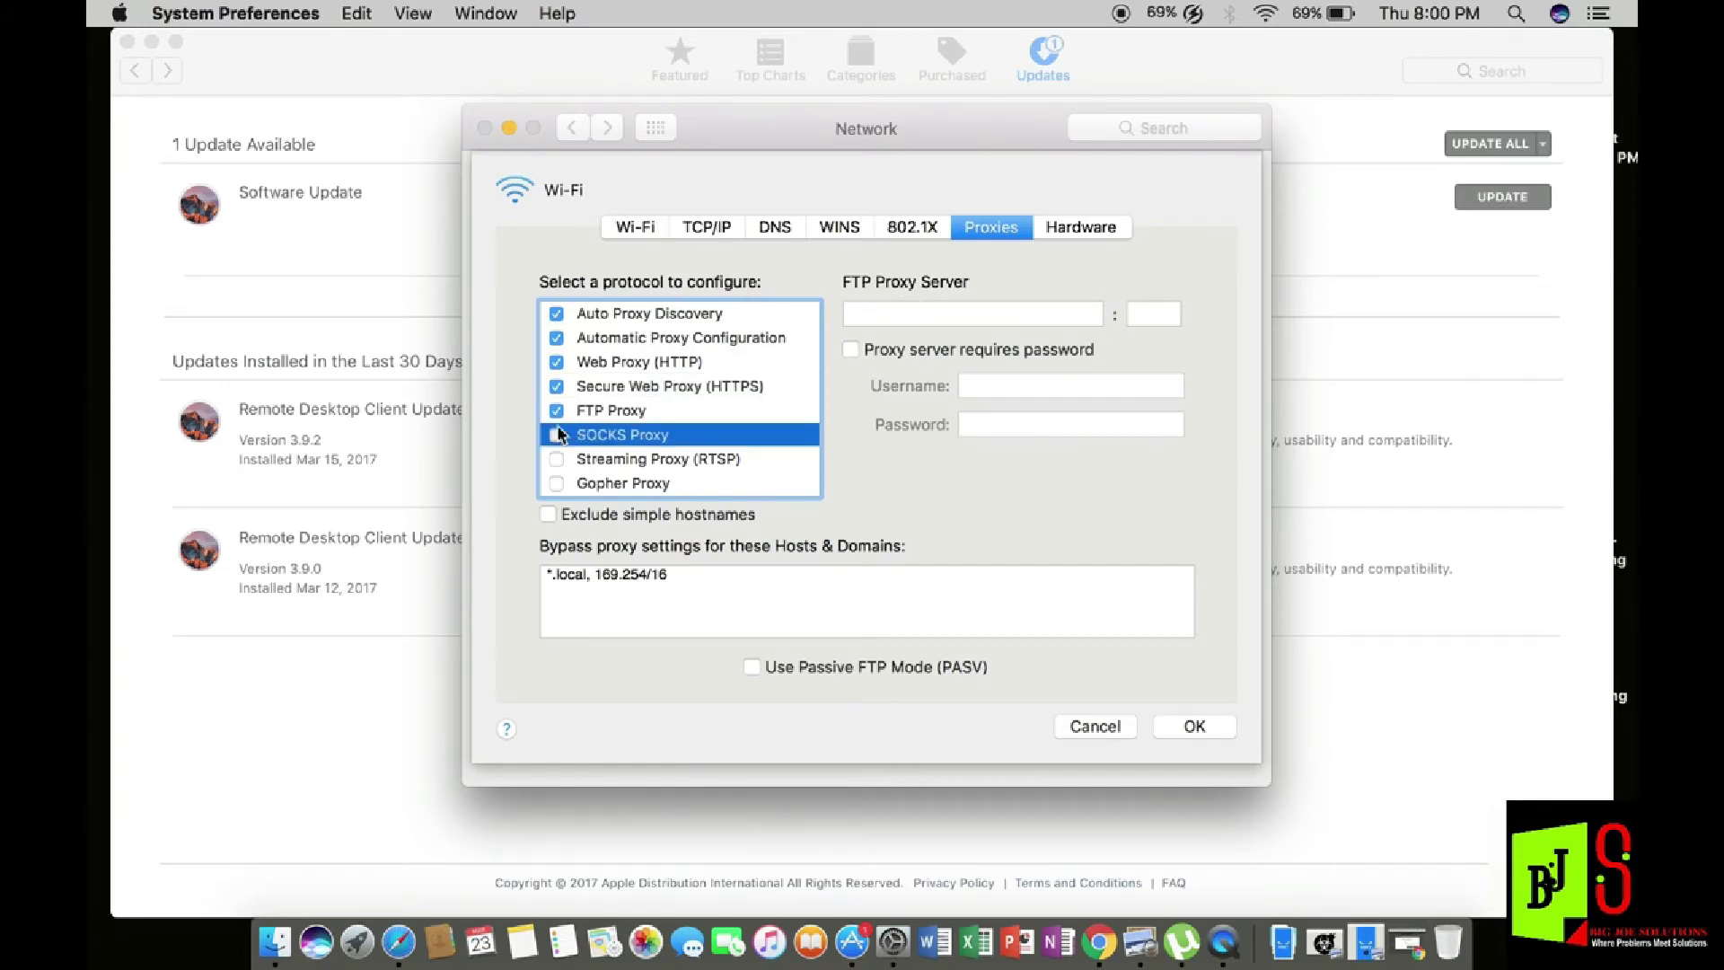
pyautogui.click(558, 434)
pyautogui.click(560, 459)
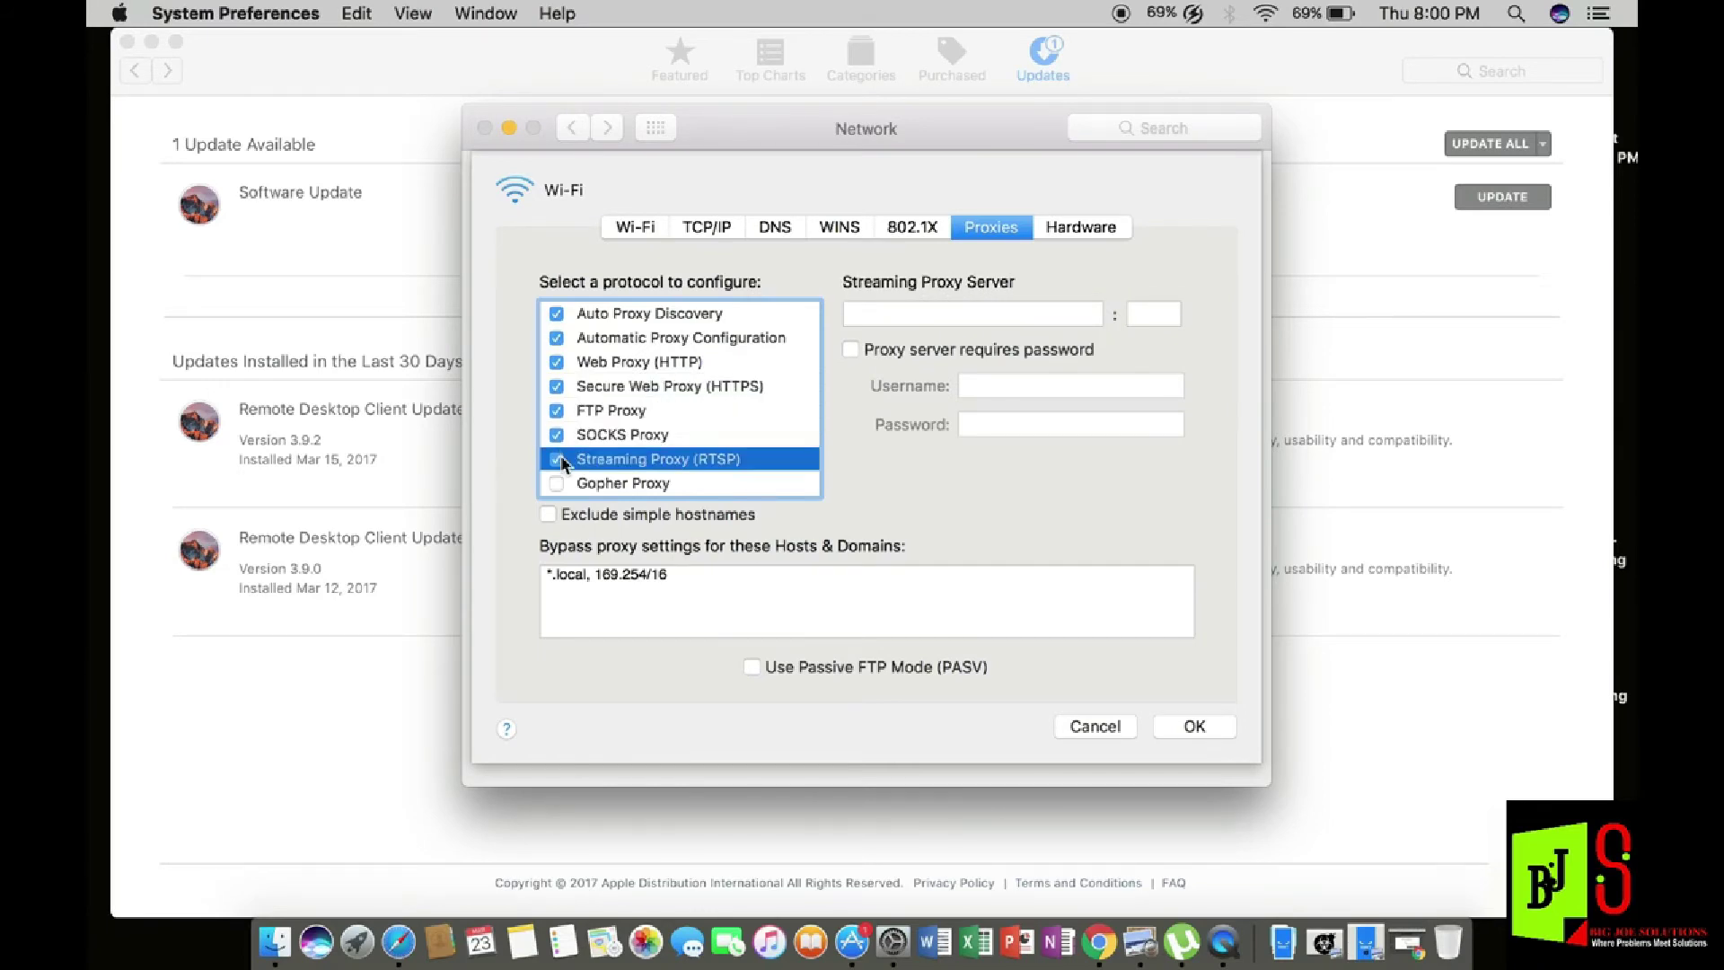
pyautogui.click(558, 485)
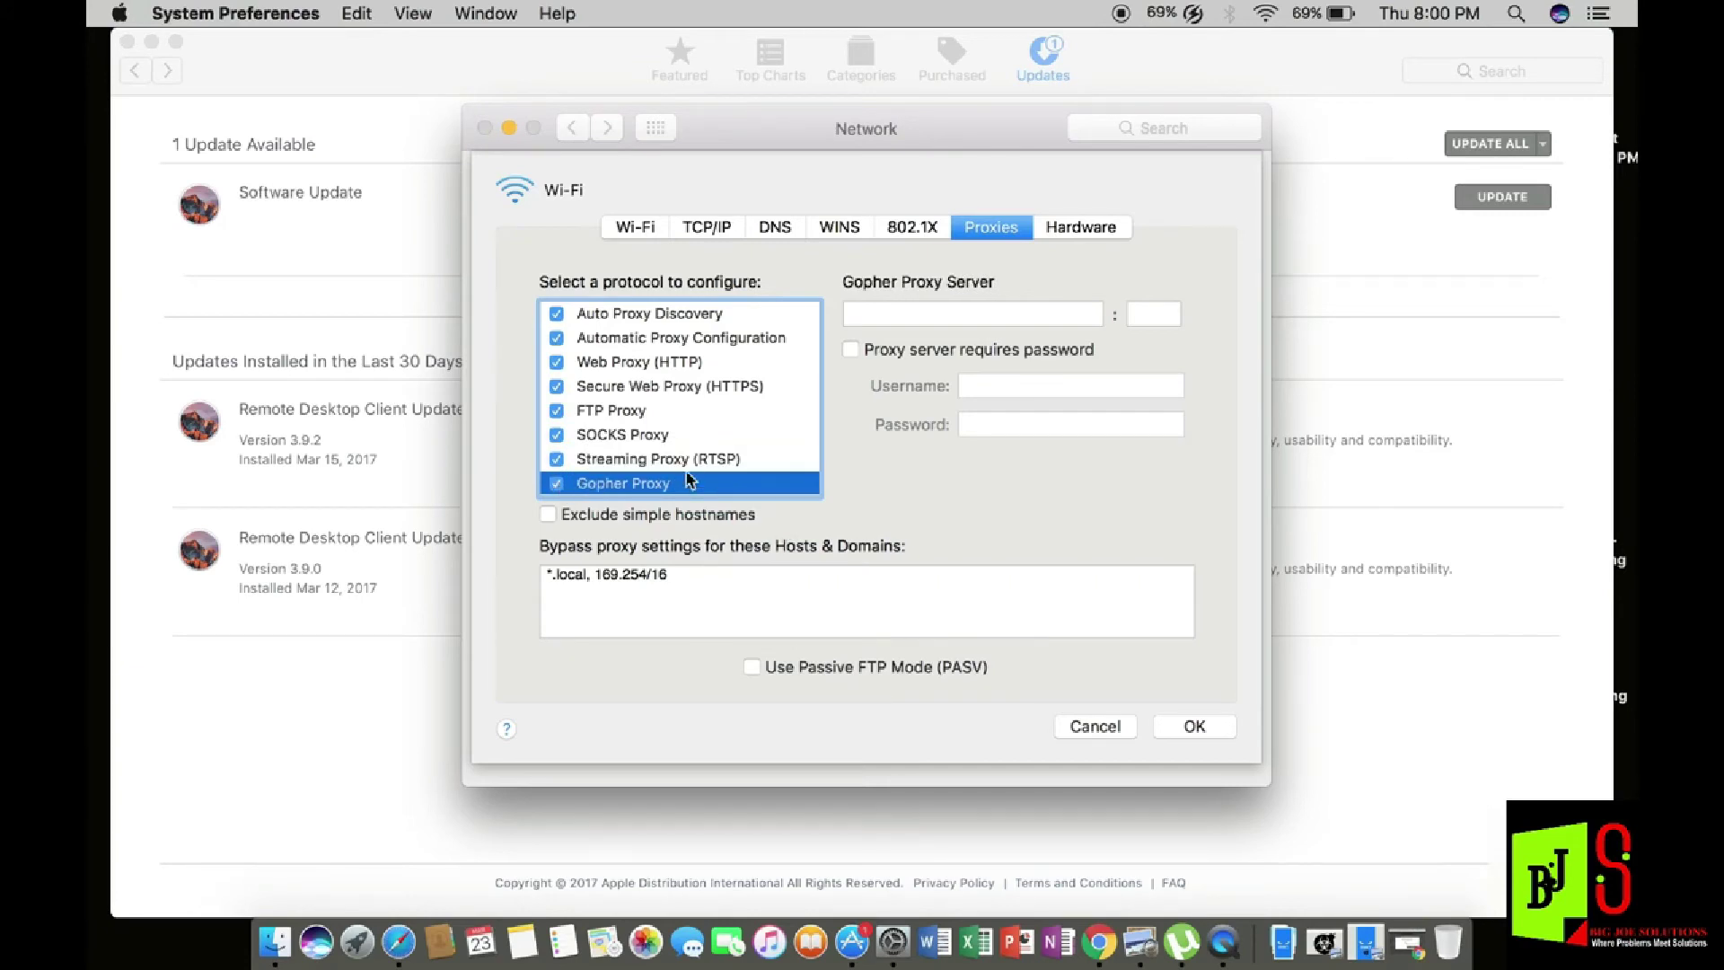
# - Disable every proxy protocol for the Wi-Fi connection, from Gopher Proxy up to Auto Proxy Discovery
pyautogui.click(556, 484)
pyautogui.click(558, 460)
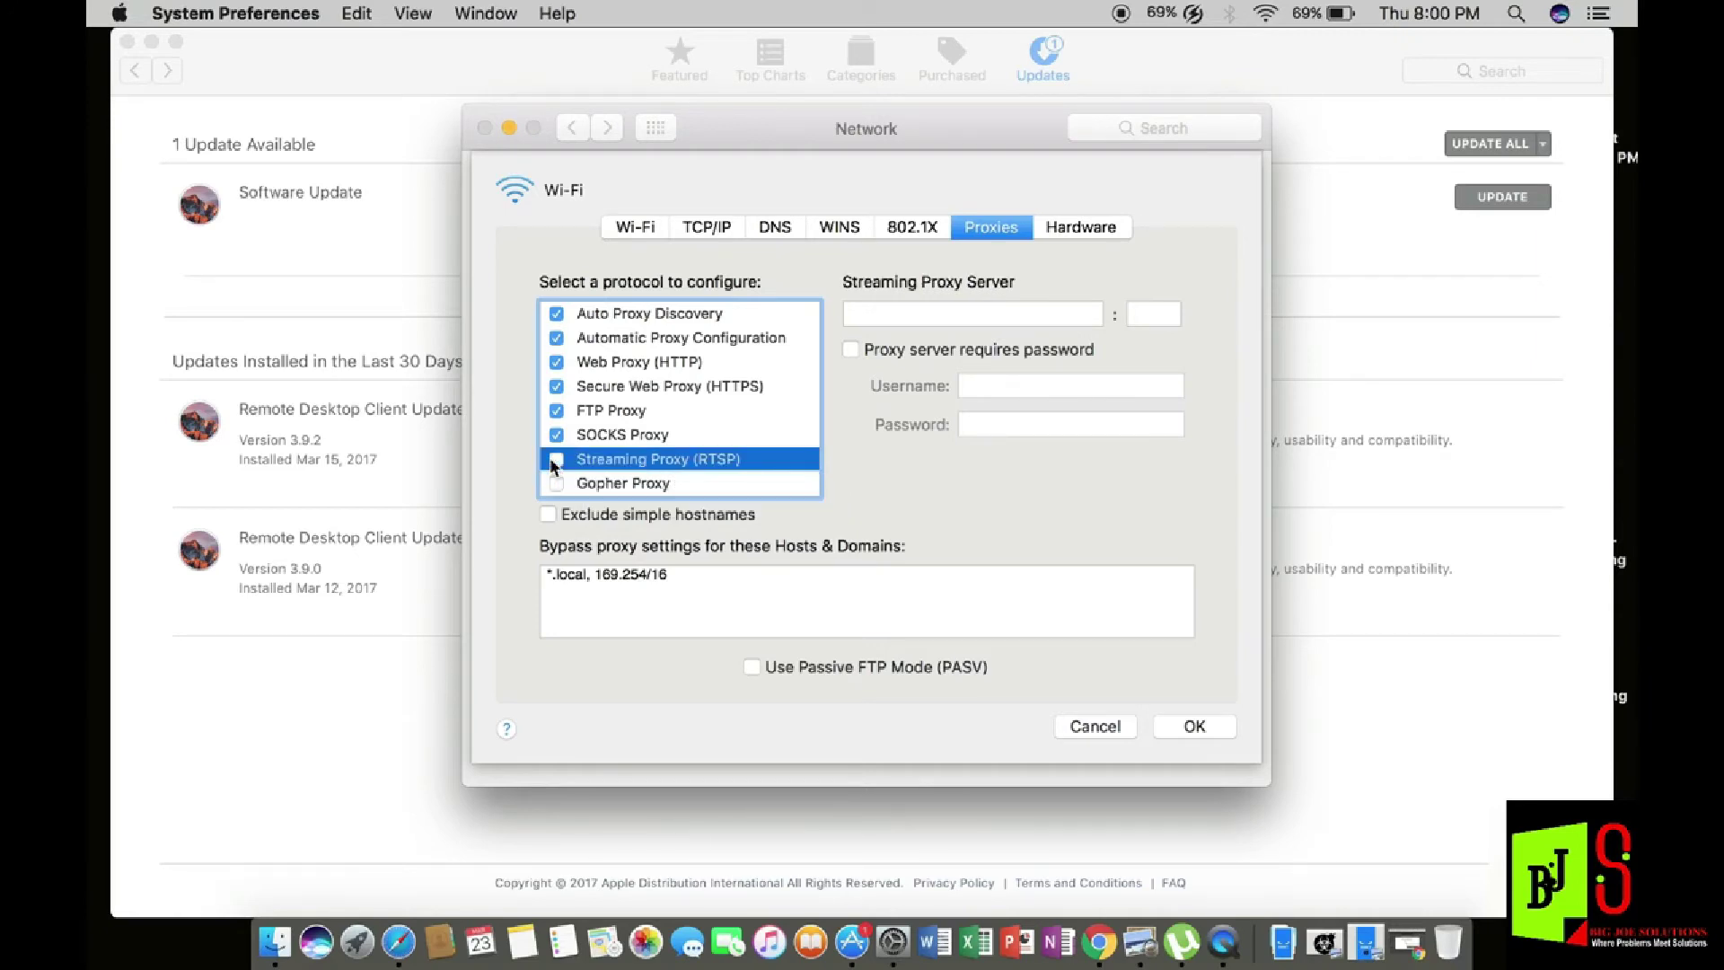
pyautogui.click(559, 436)
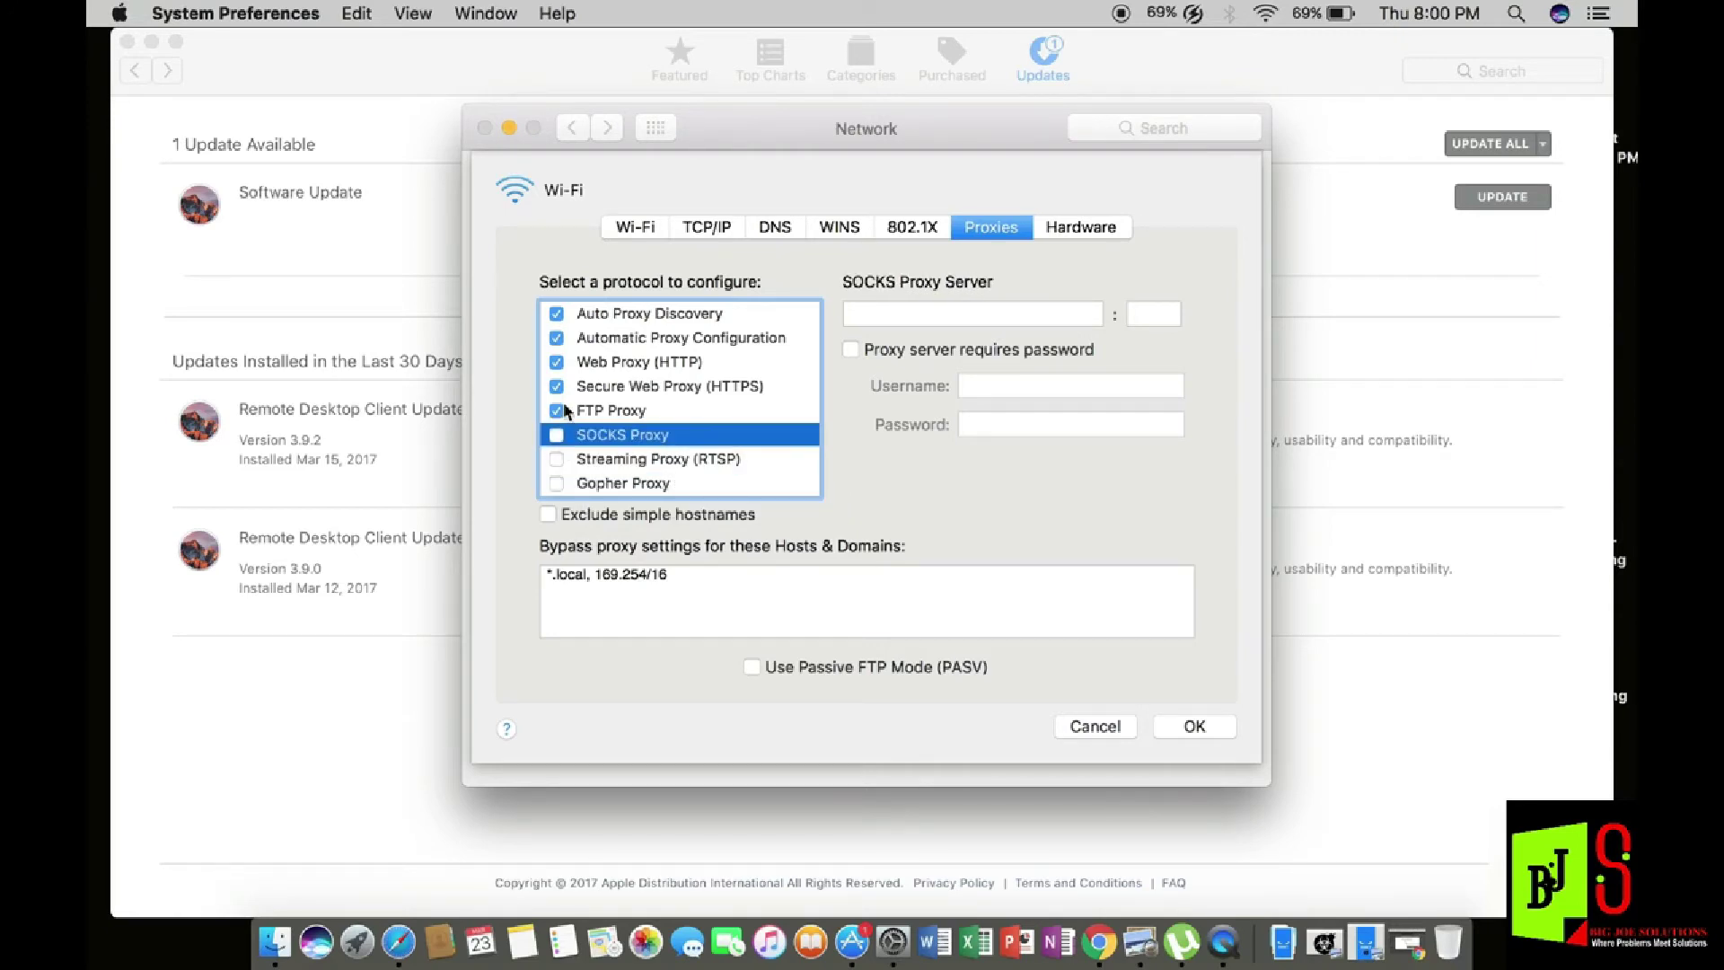
pyautogui.click(557, 412)
pyautogui.click(556, 388)
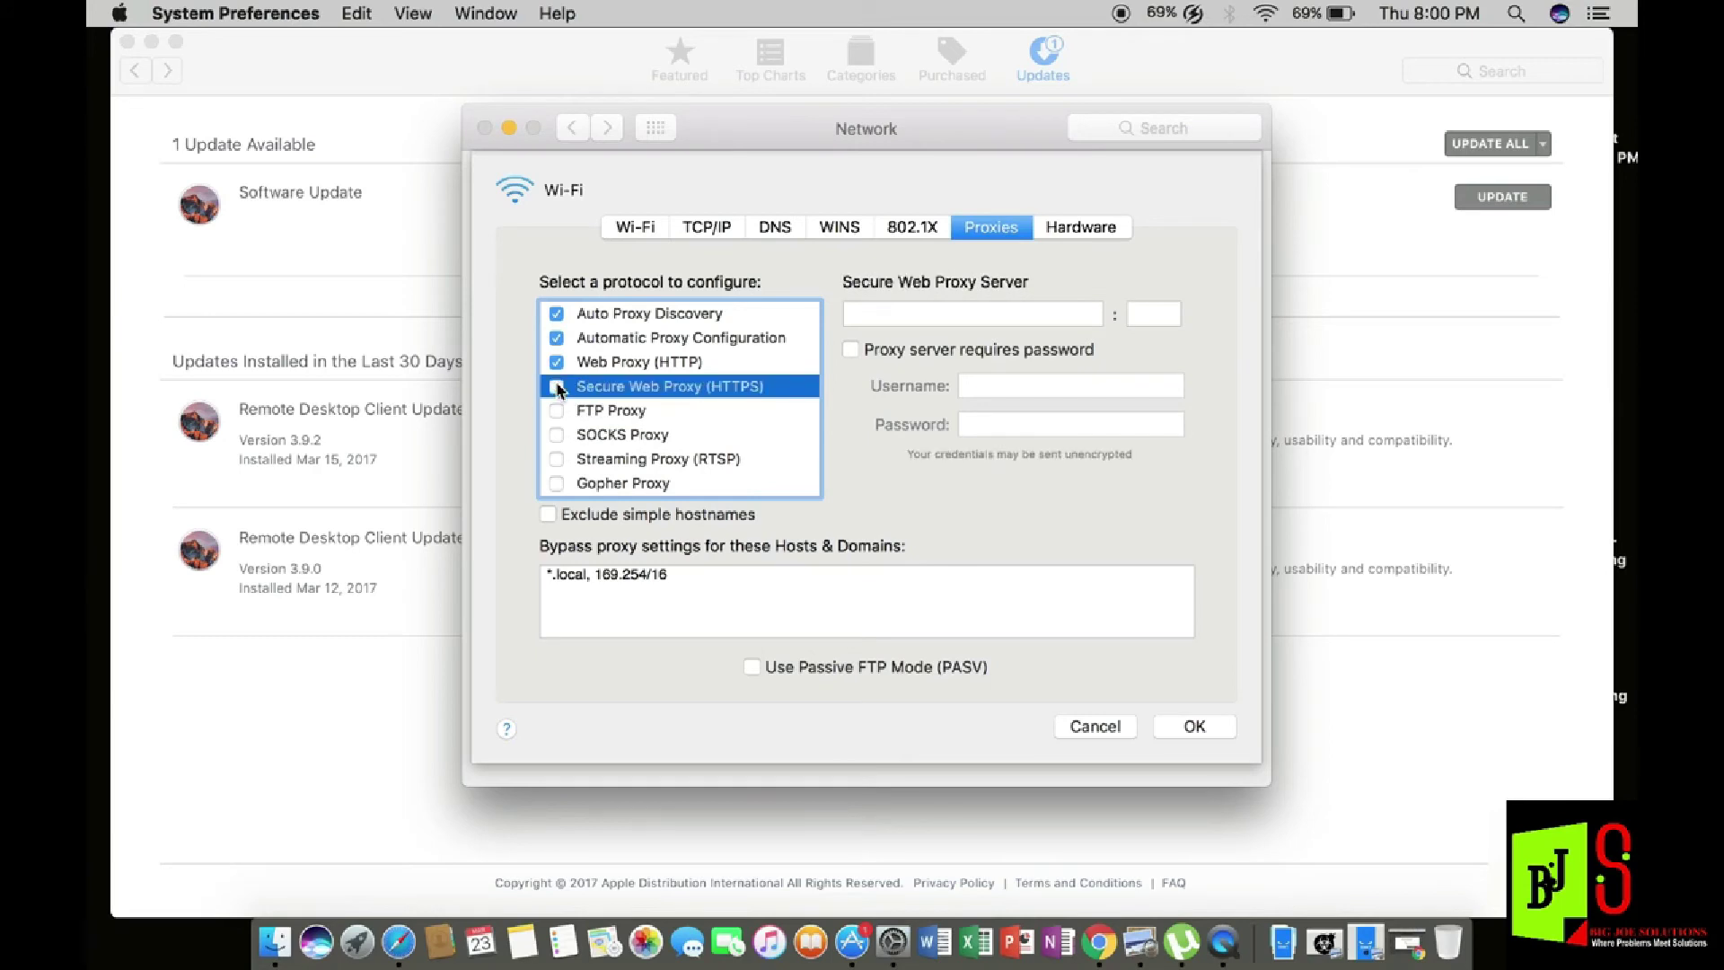
pyautogui.click(556, 363)
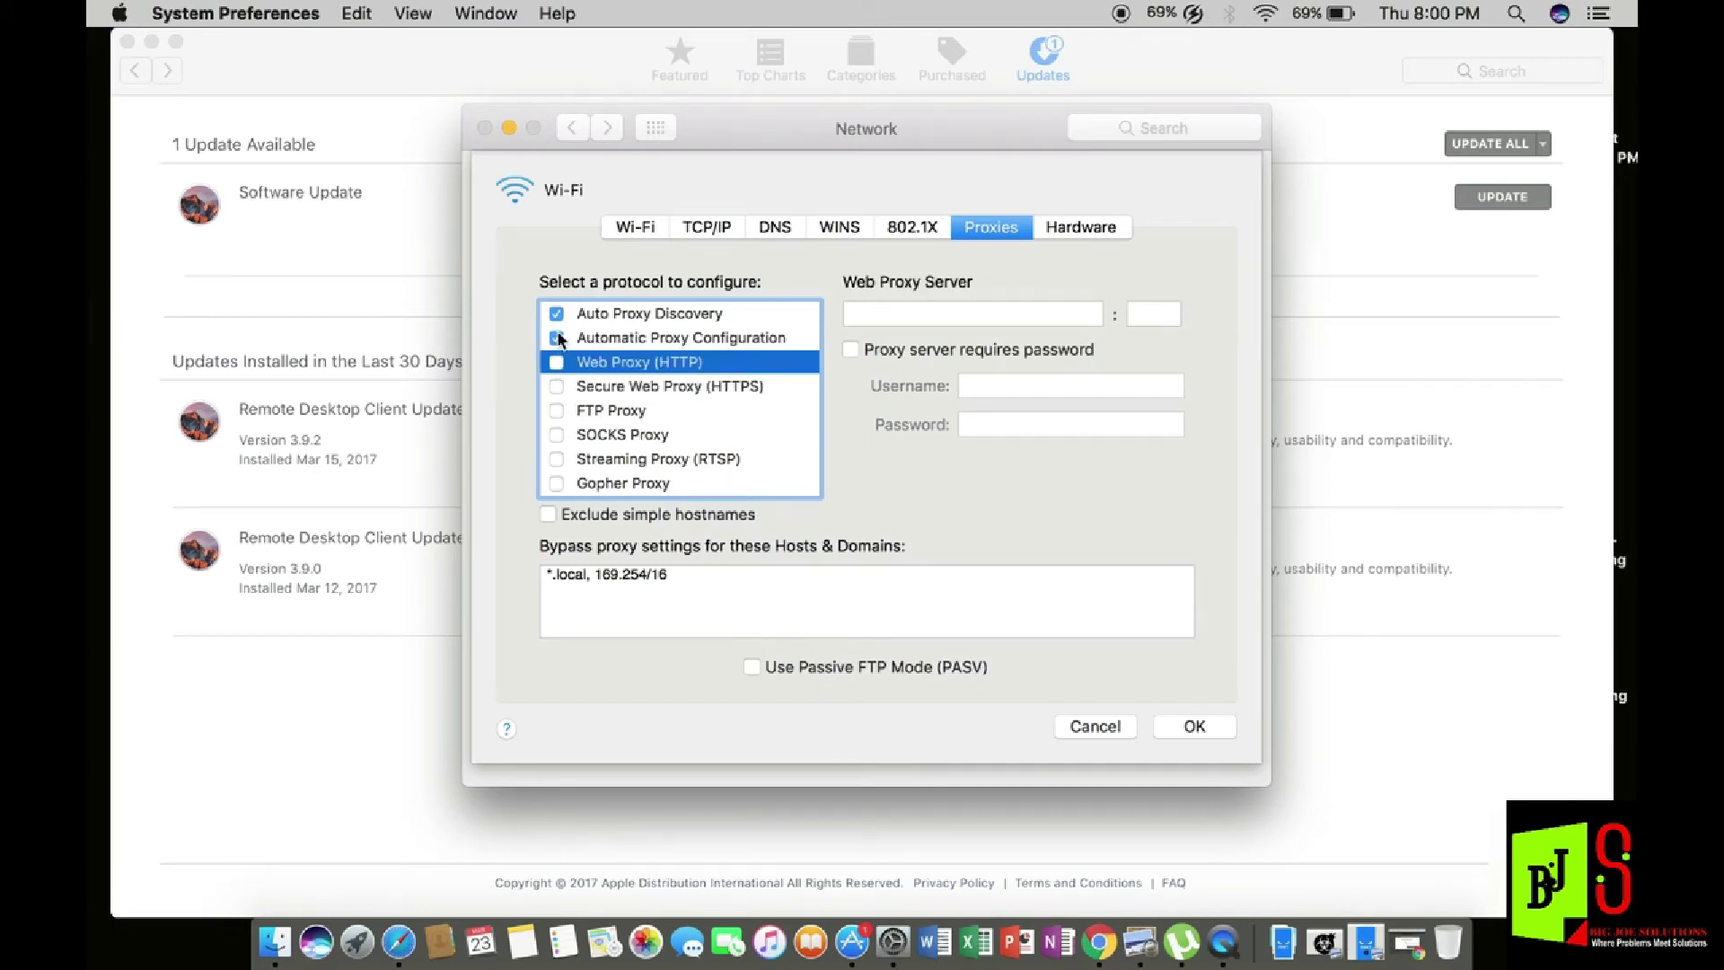
pyautogui.click(557, 340)
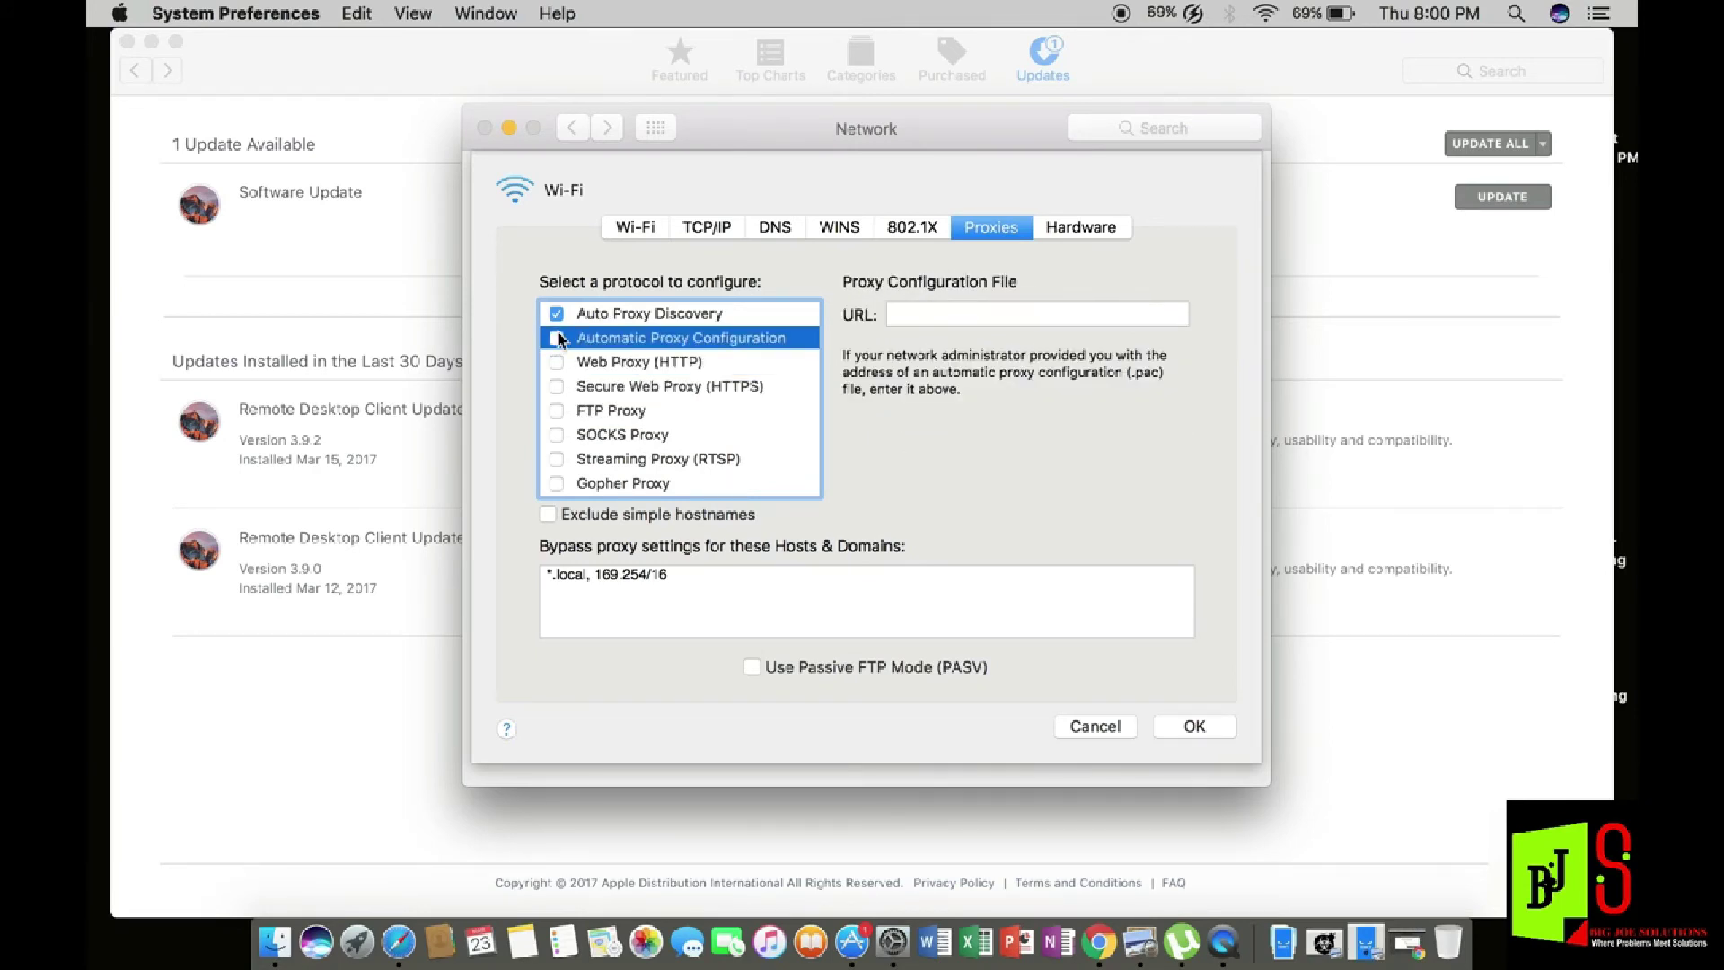
pyautogui.click(558, 316)
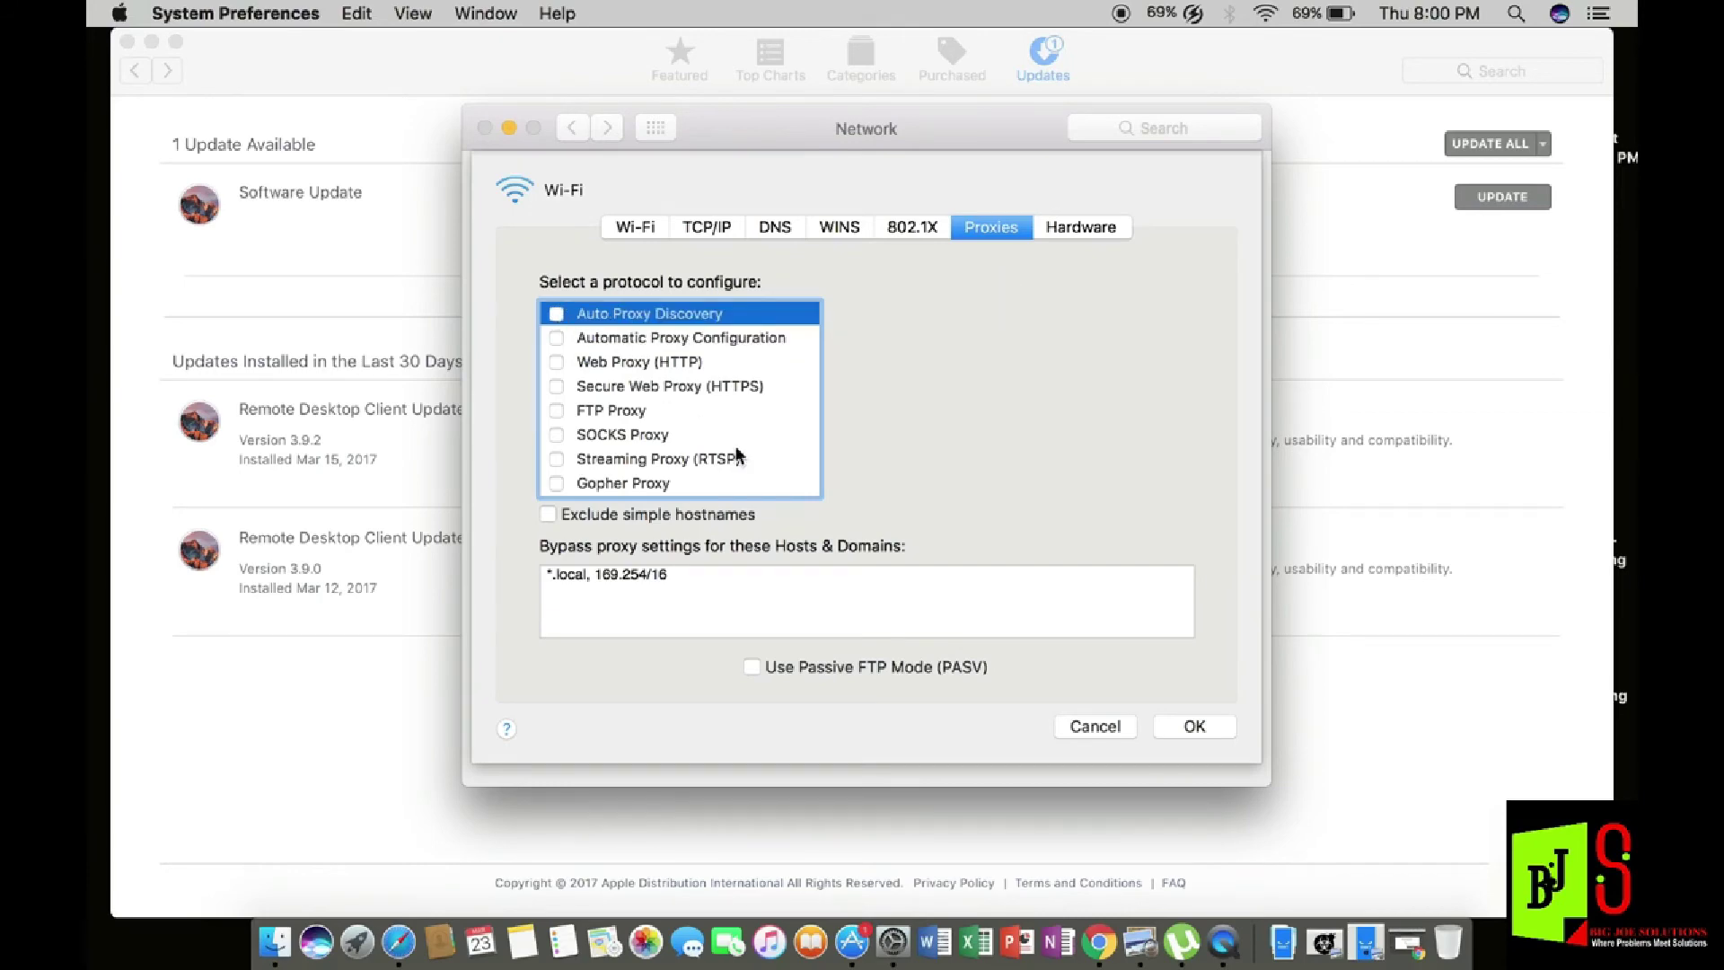
# - Confirm and apply the Wi-Fi proxy settings, and clear the network preferences and App Store windows off the desktop
pyautogui.click(1198, 727)
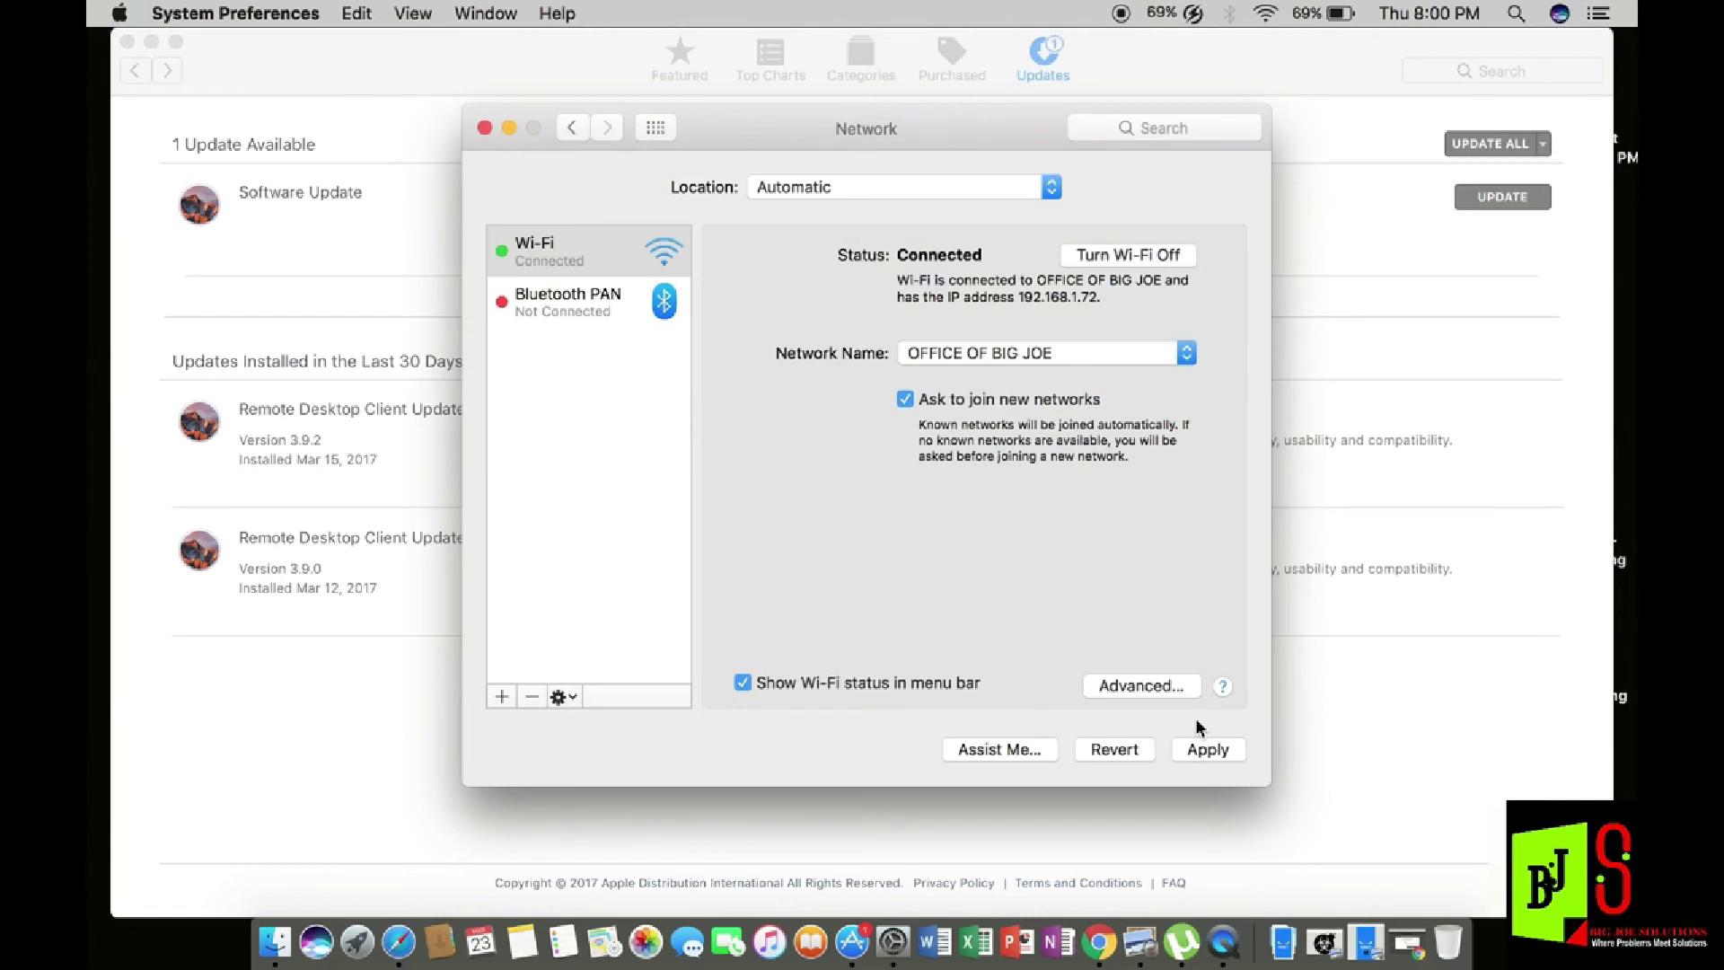
pyautogui.click(1215, 749)
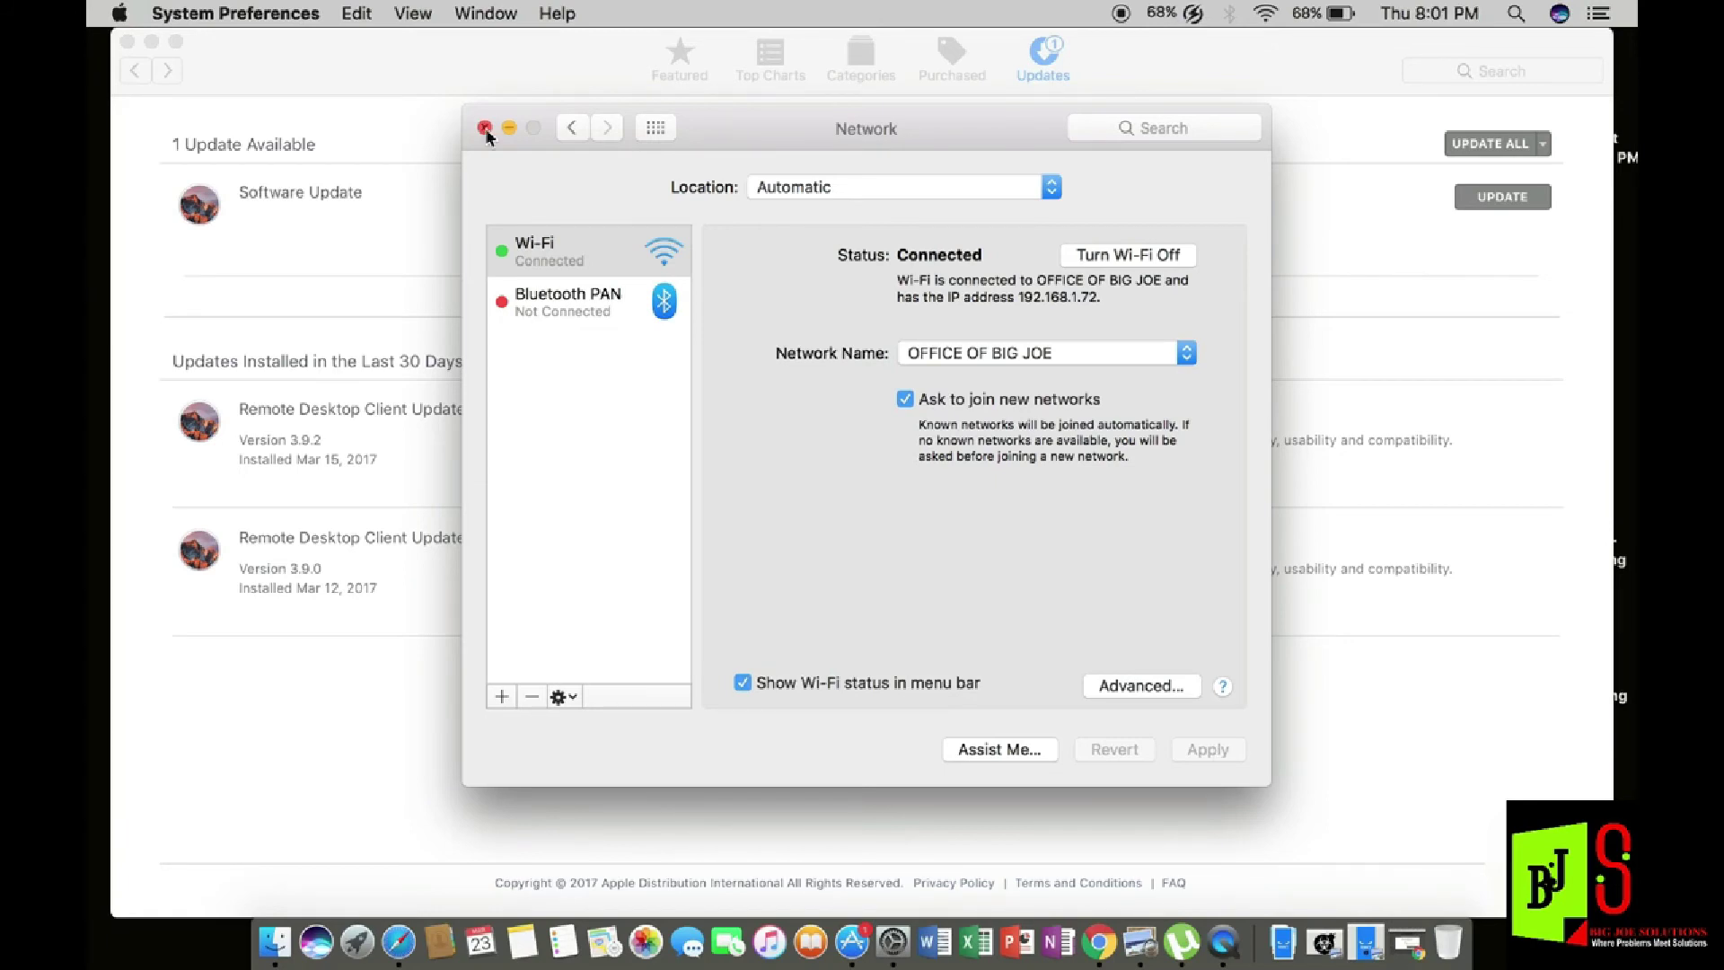
pyautogui.click(485, 130)
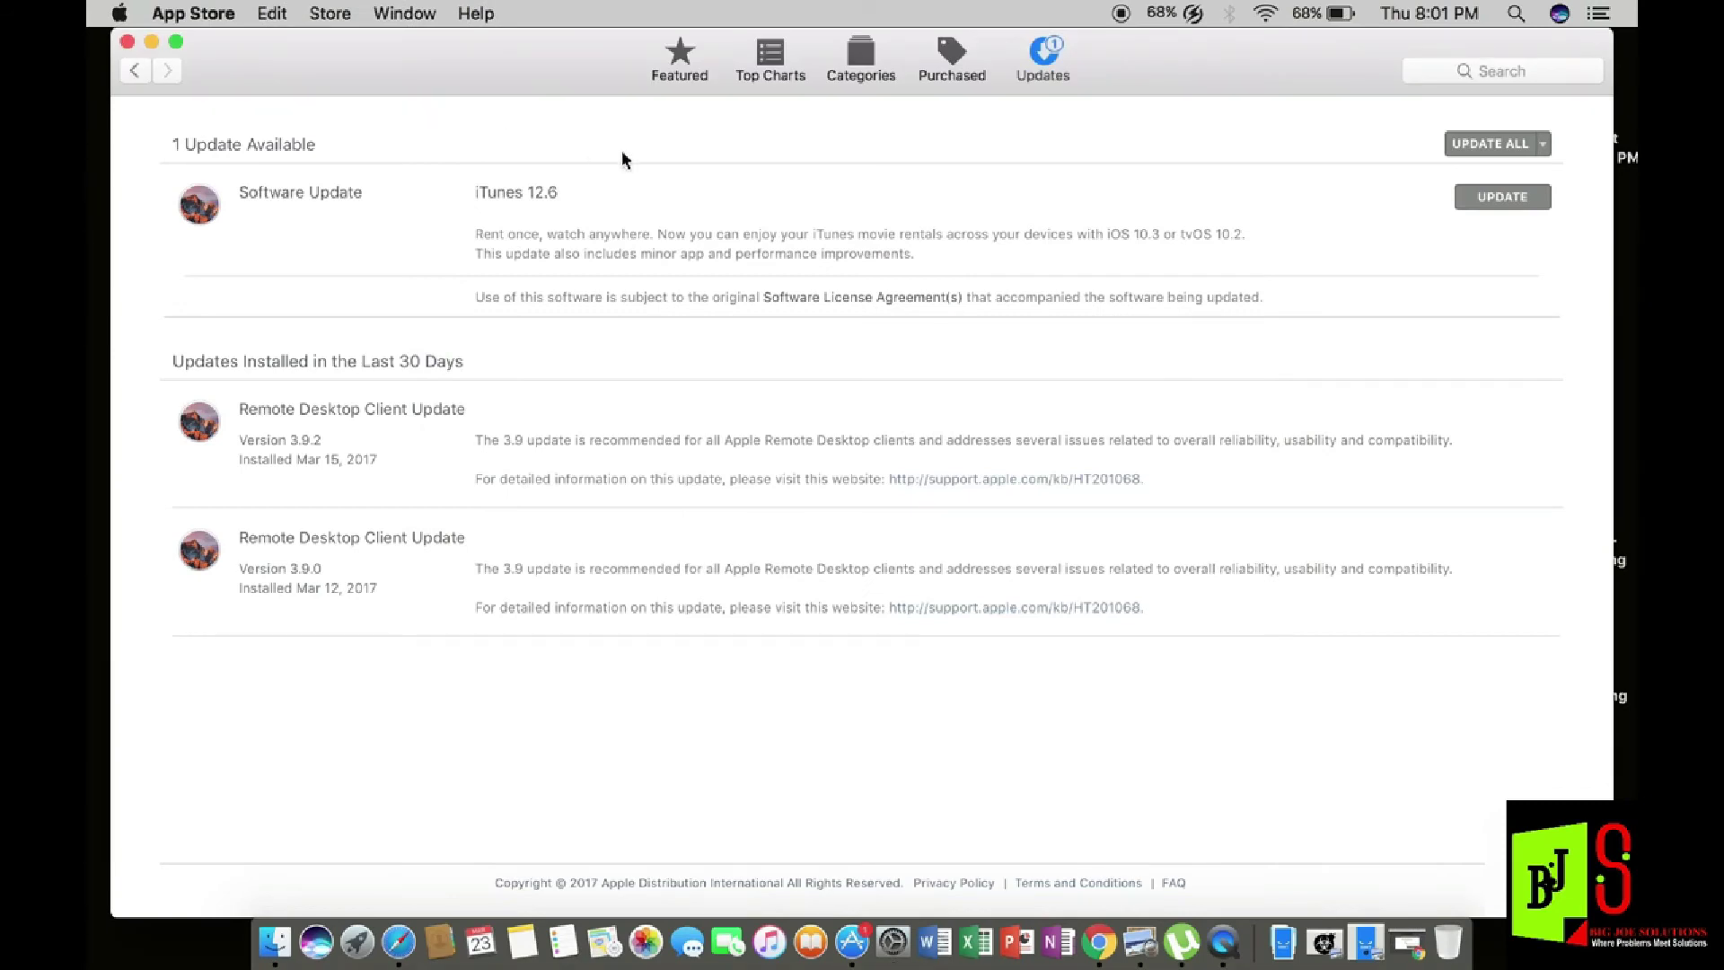
pyautogui.click(152, 41)
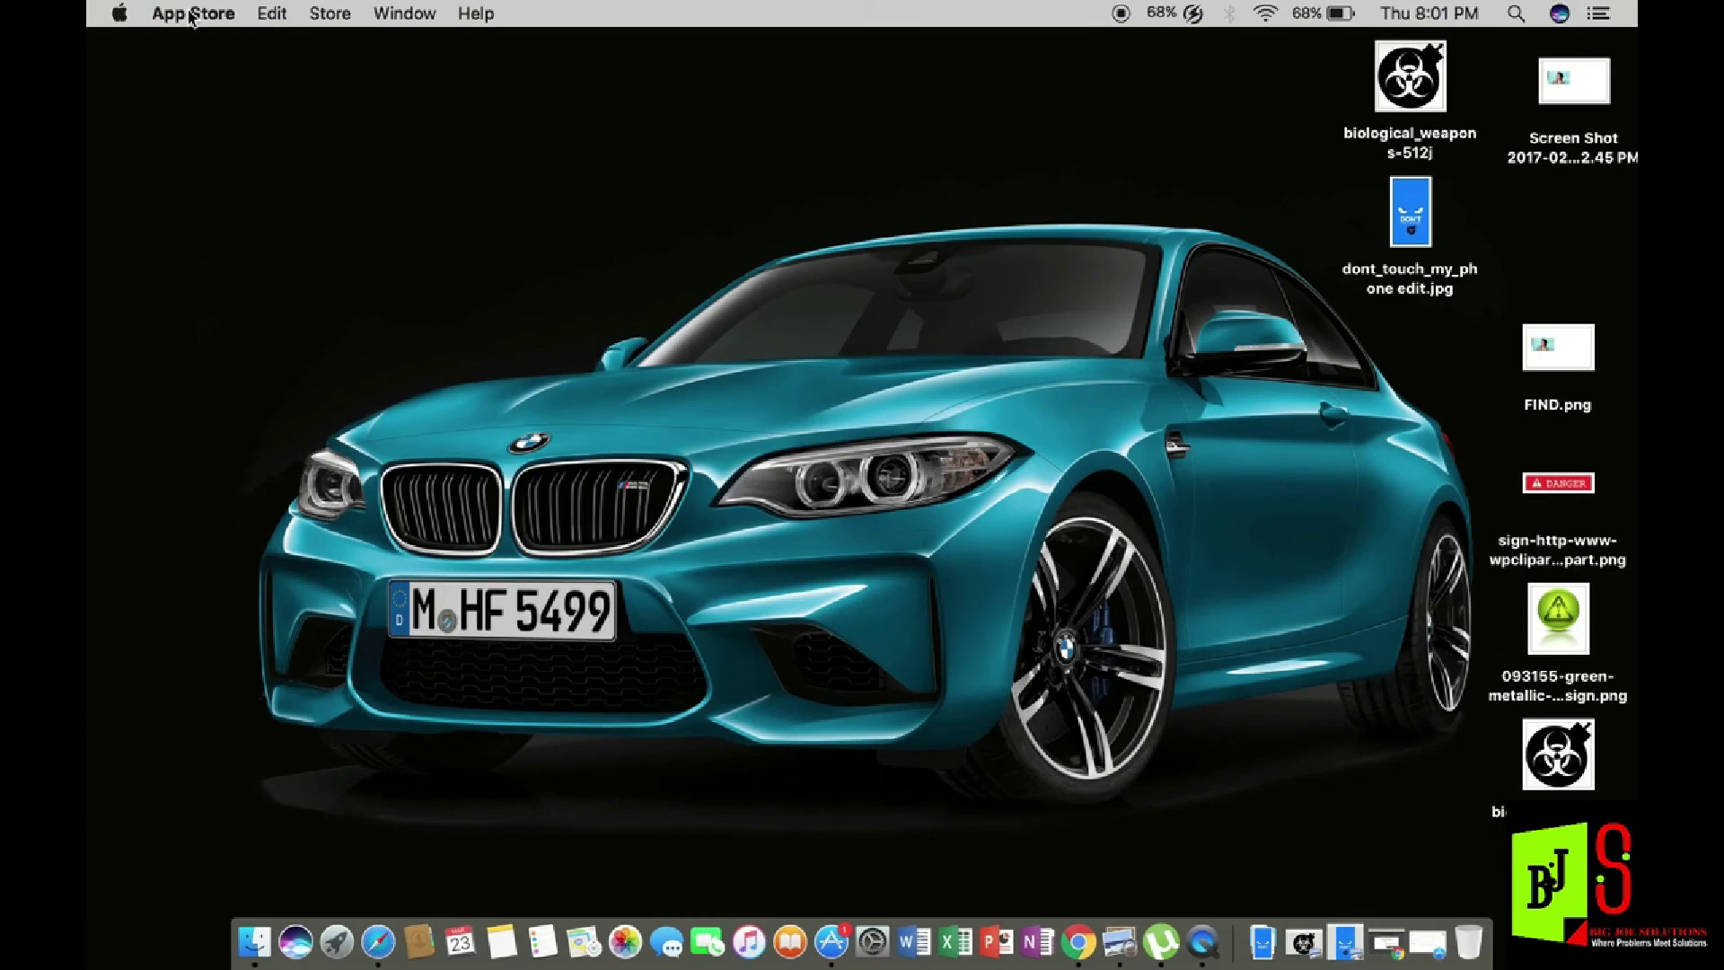
pyautogui.click(190, 14)
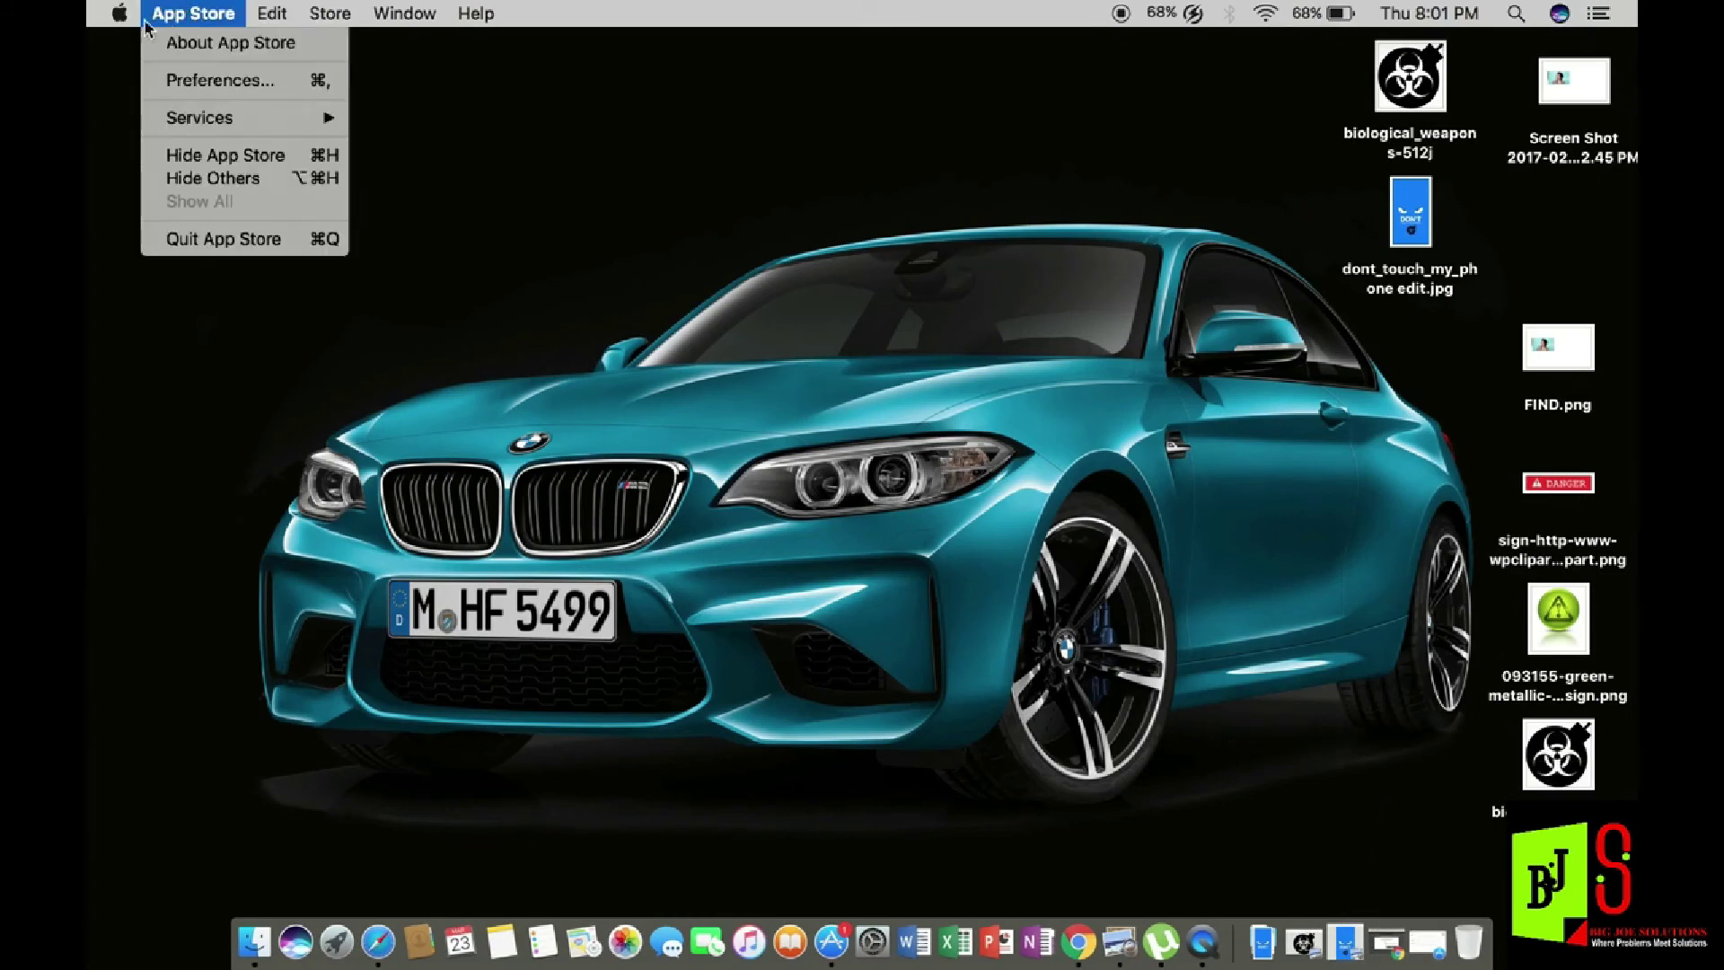
pyautogui.moveTo(116, 15)
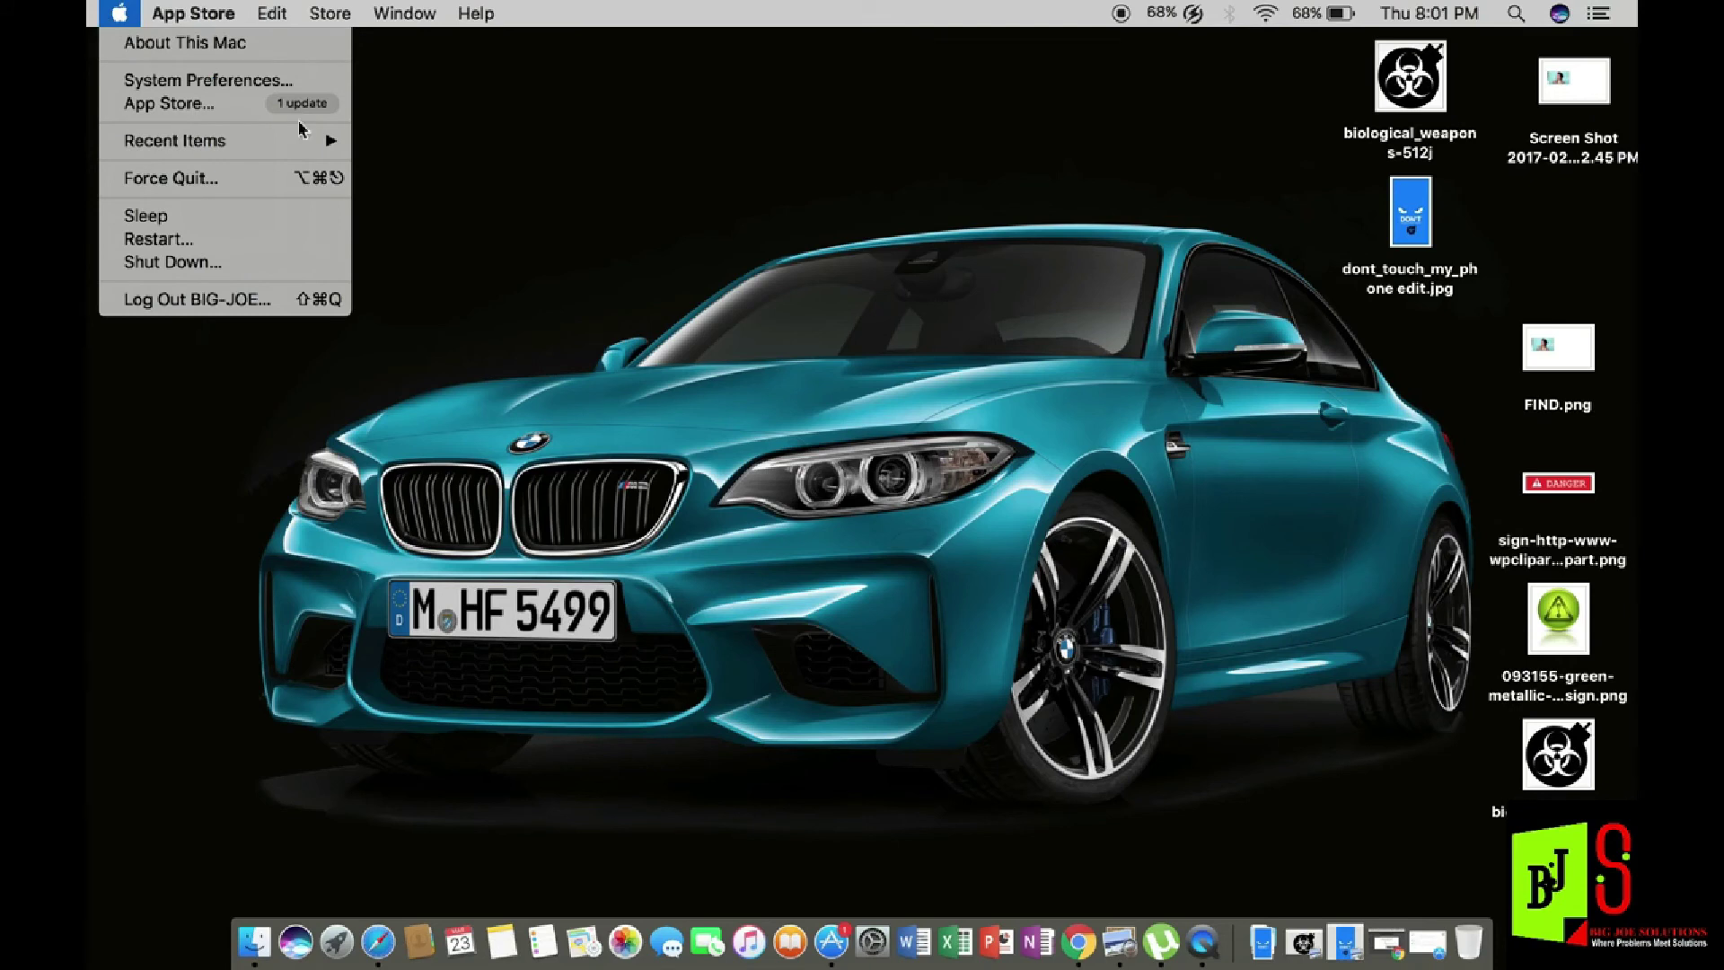
pyautogui.click(579, 286)
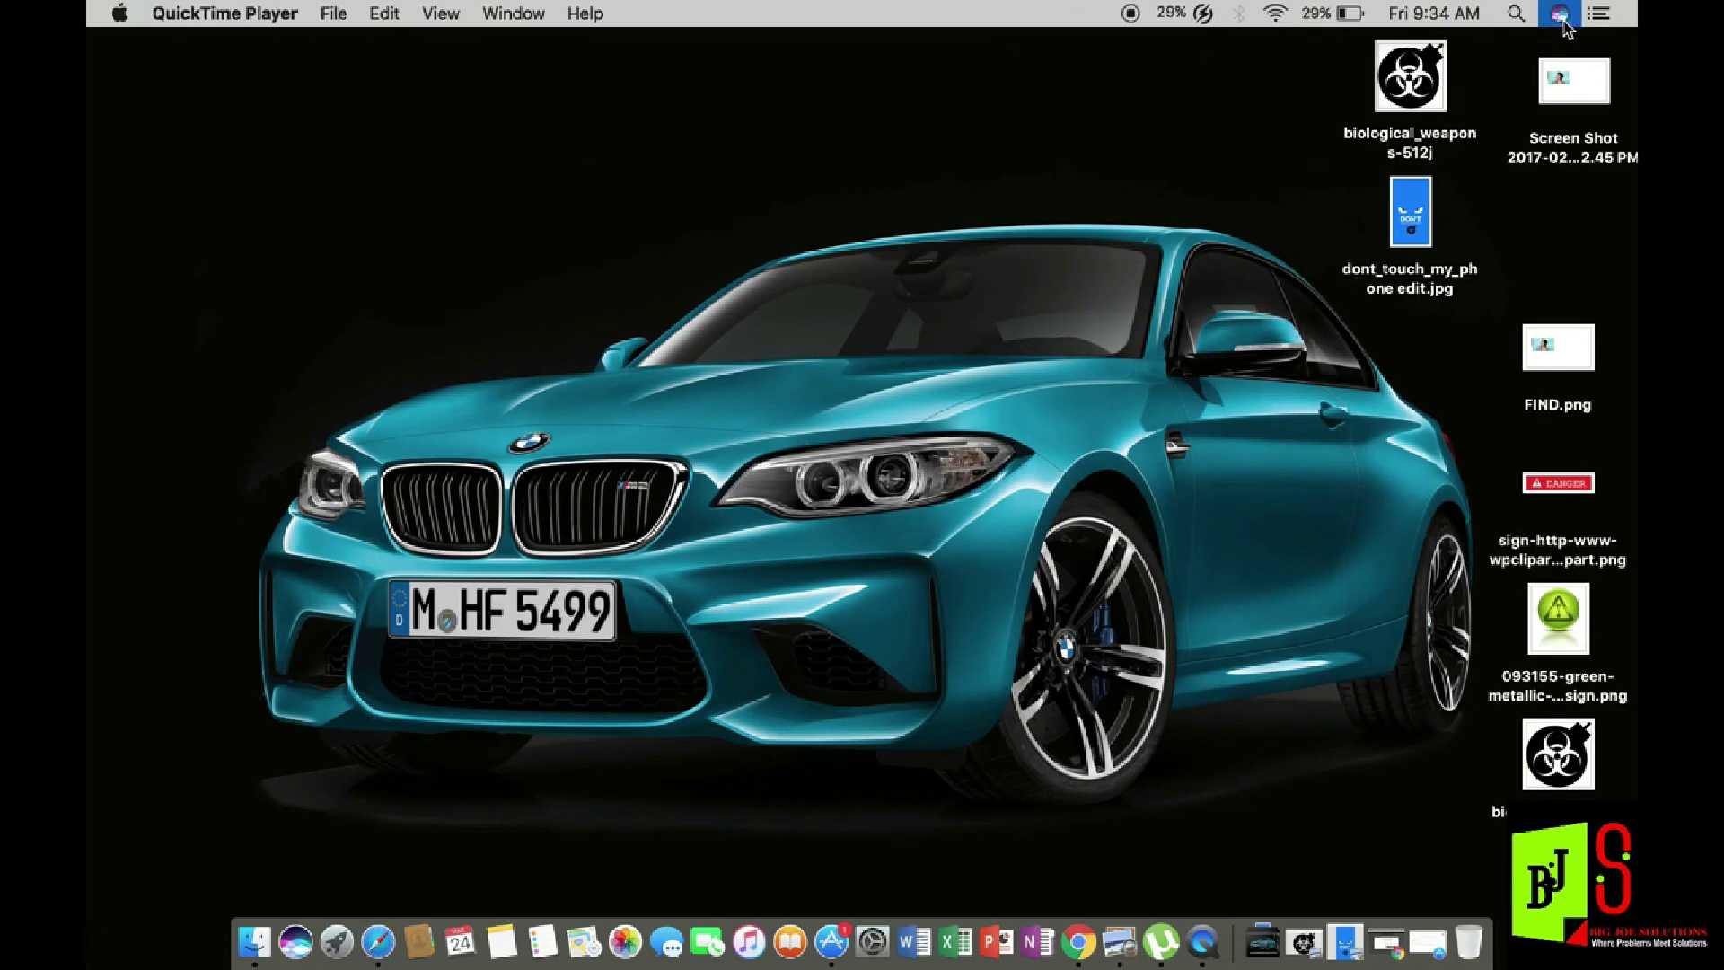
# - Activate Siri so that it listens for a voice request
pyautogui.click(1560, 16)
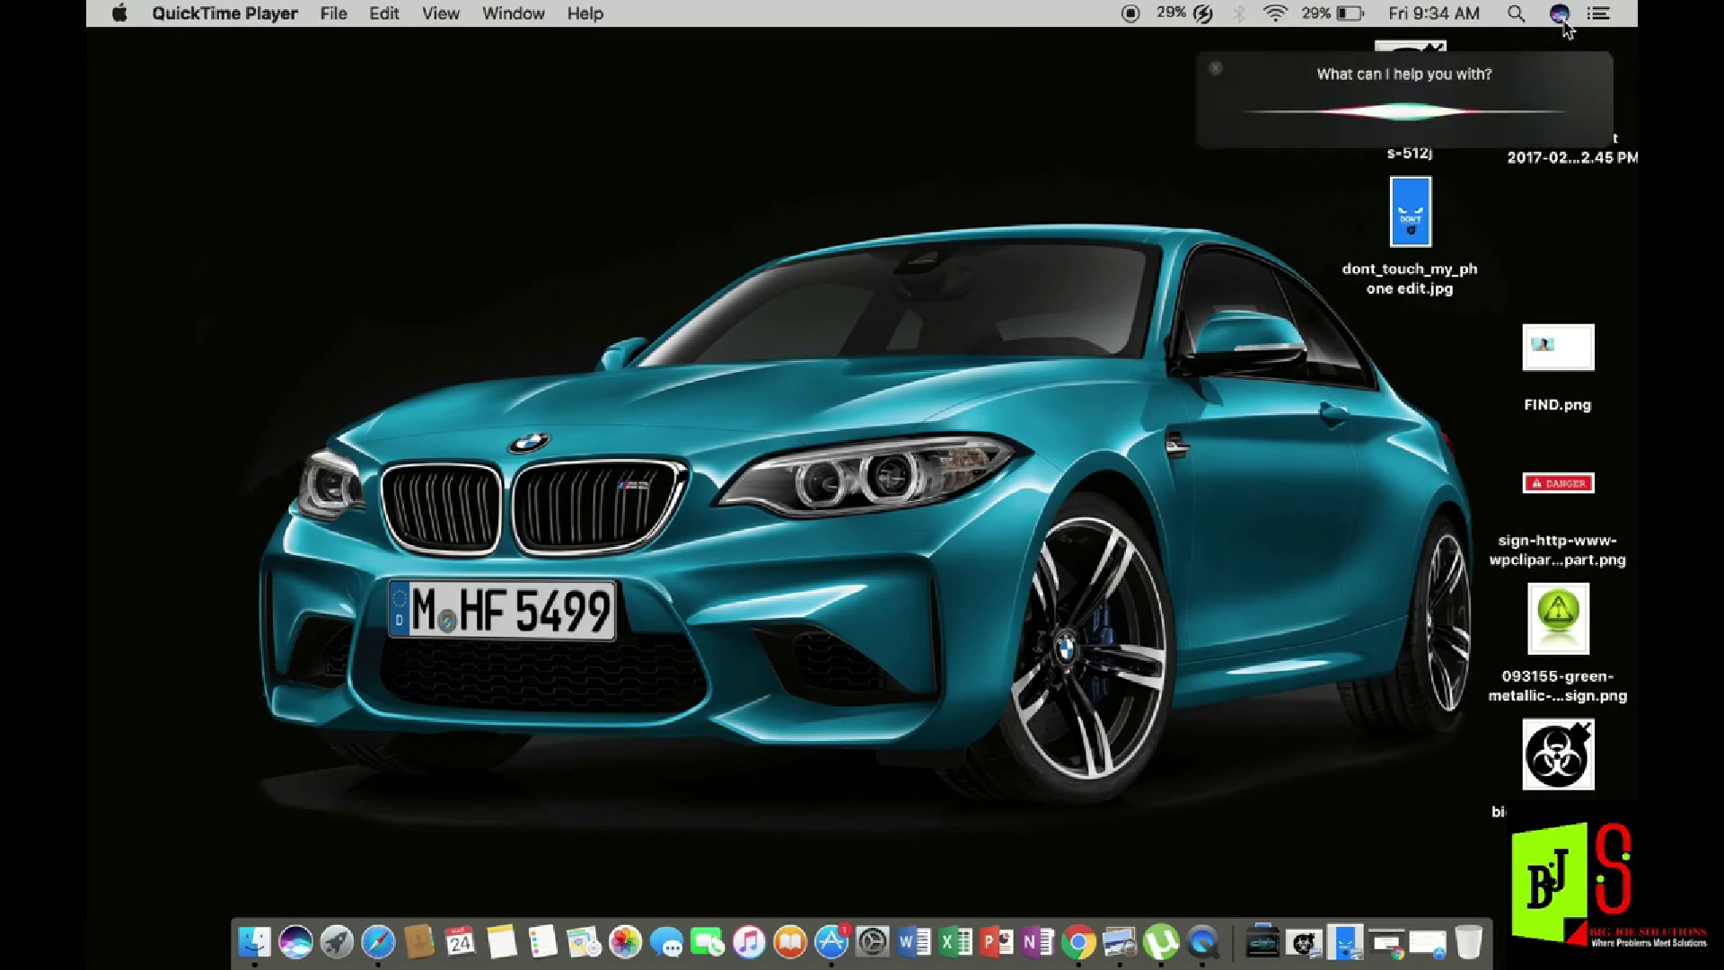